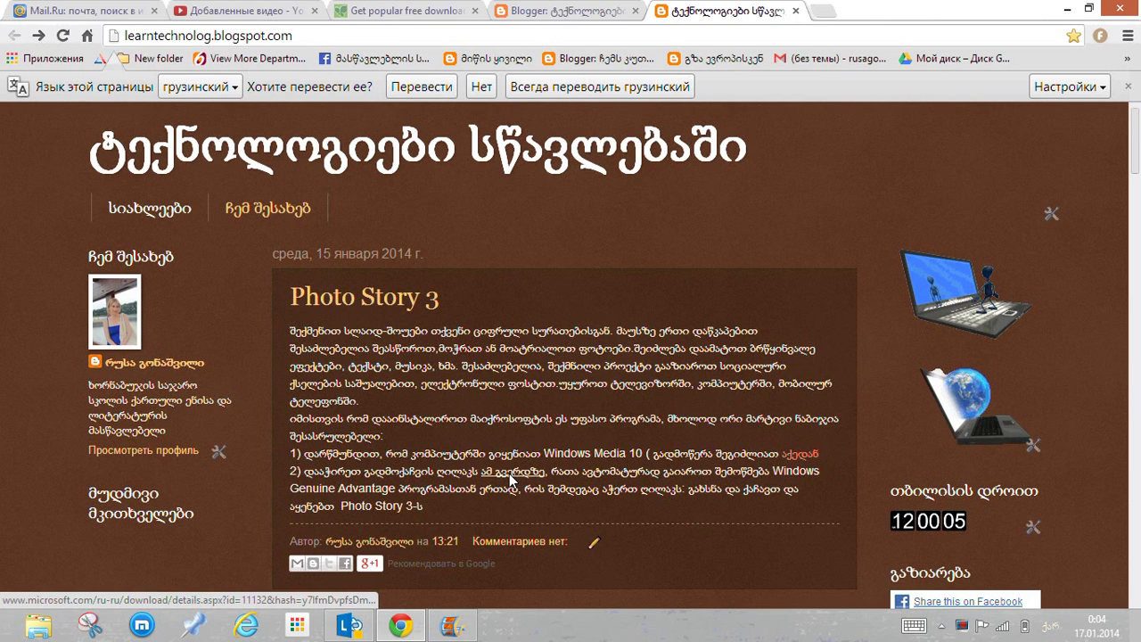
# - Open the Microsoft download page for Photo Story 3 linked in the blog post and view its download section
pyautogui.click(511, 479)
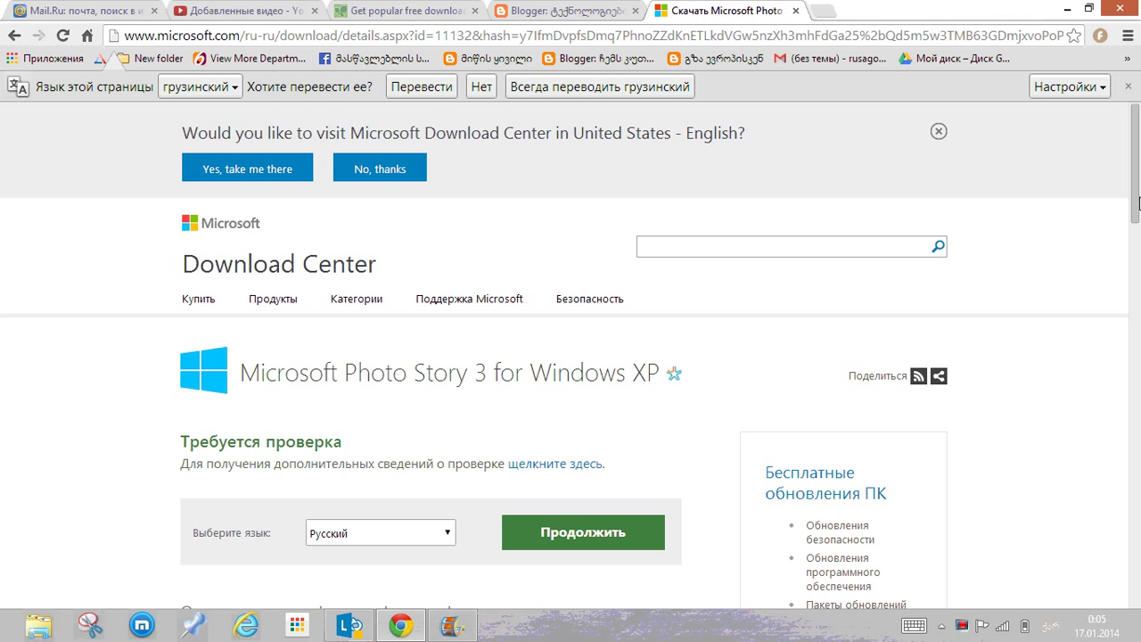
pyautogui.moveTo(1137, 203); pyautogui.dragTo(1137, 223)
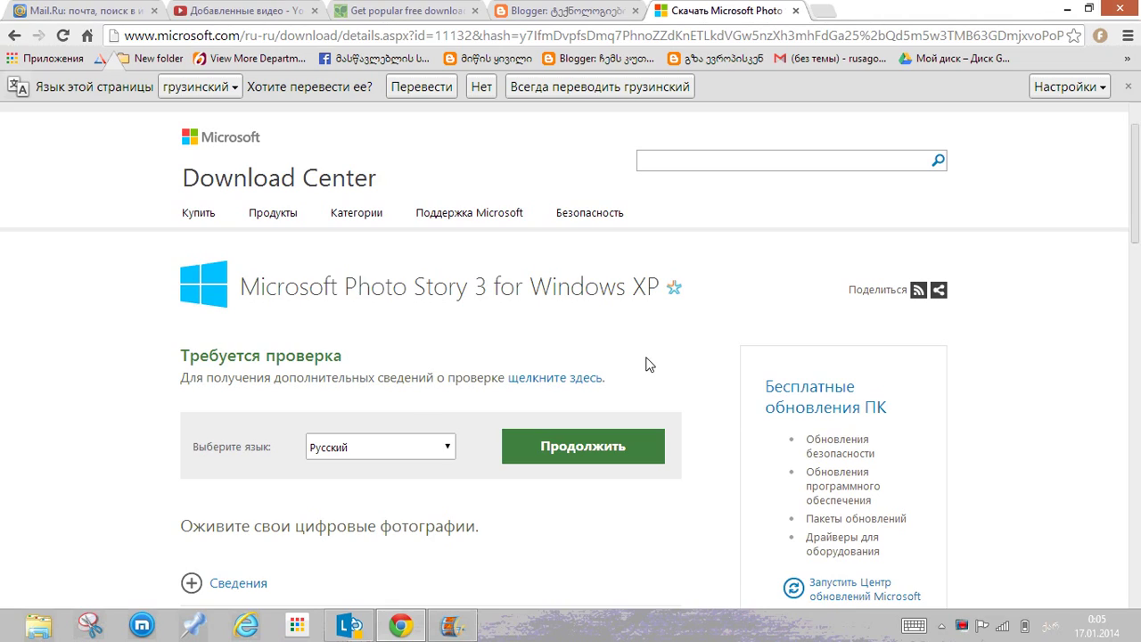
# - Launch Photo Story 3 for Windows from the Start screen and minimize the browser window behind it
pyautogui.click(10, 631)
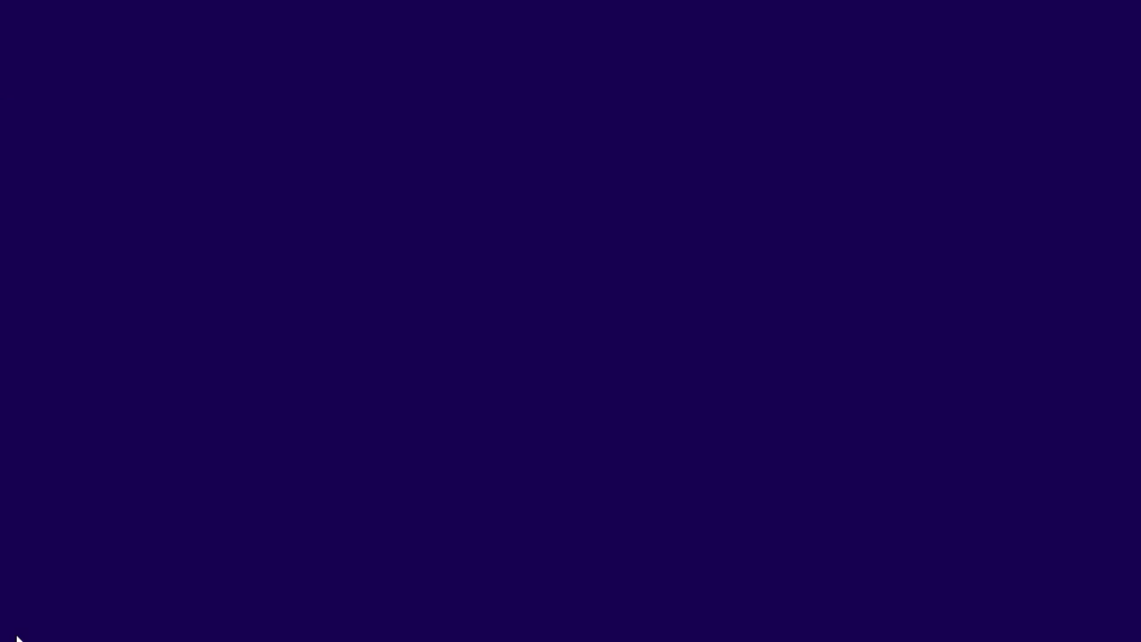
pyautogui.scroll(-5, 570, 357)
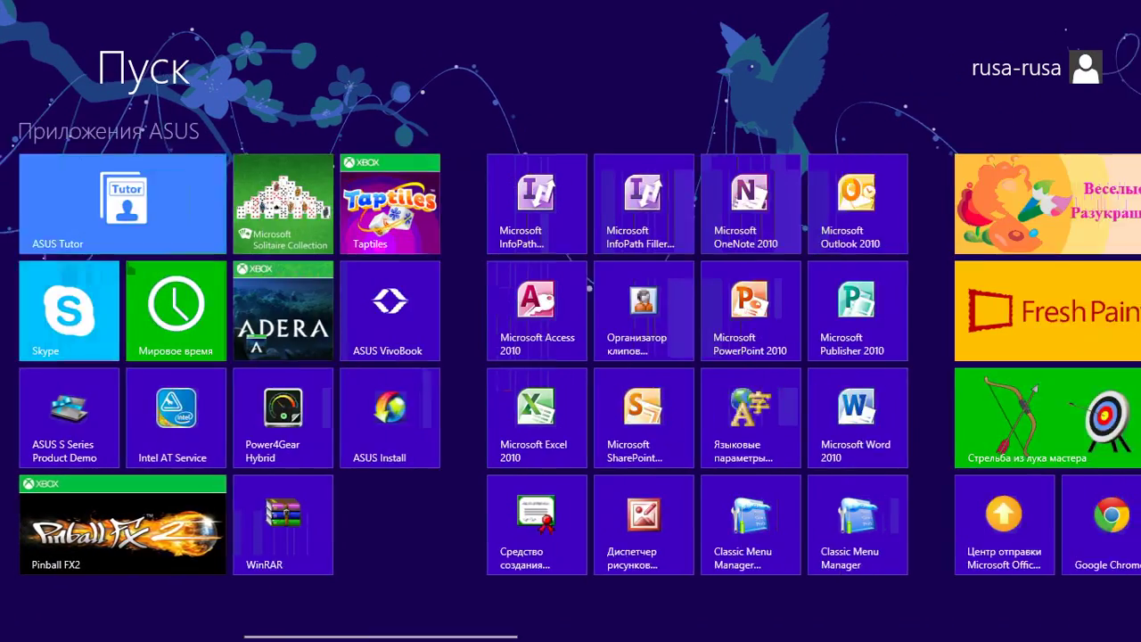
pyautogui.scroll(-10, 570, 357)
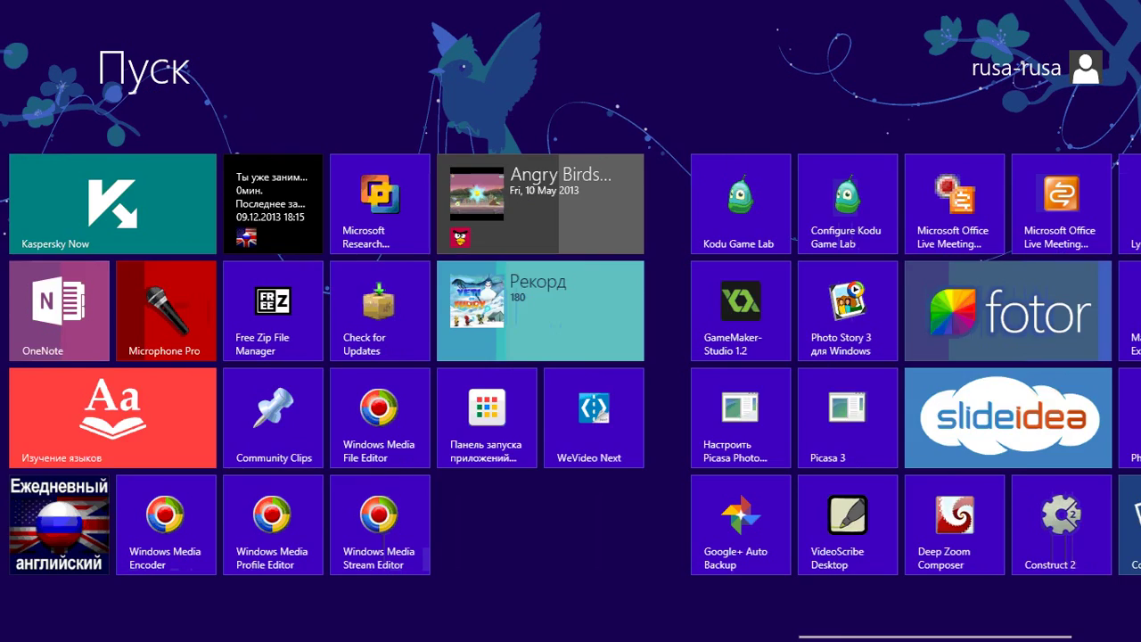
pyautogui.scroll(-3, 571, 356)
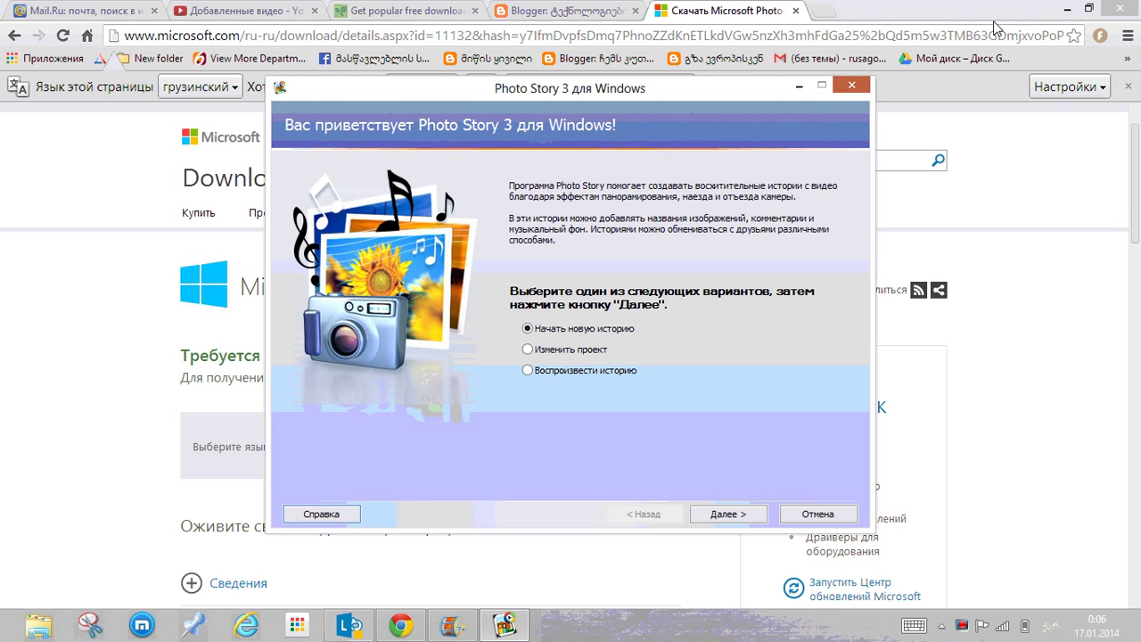
pyautogui.click(1067, 9)
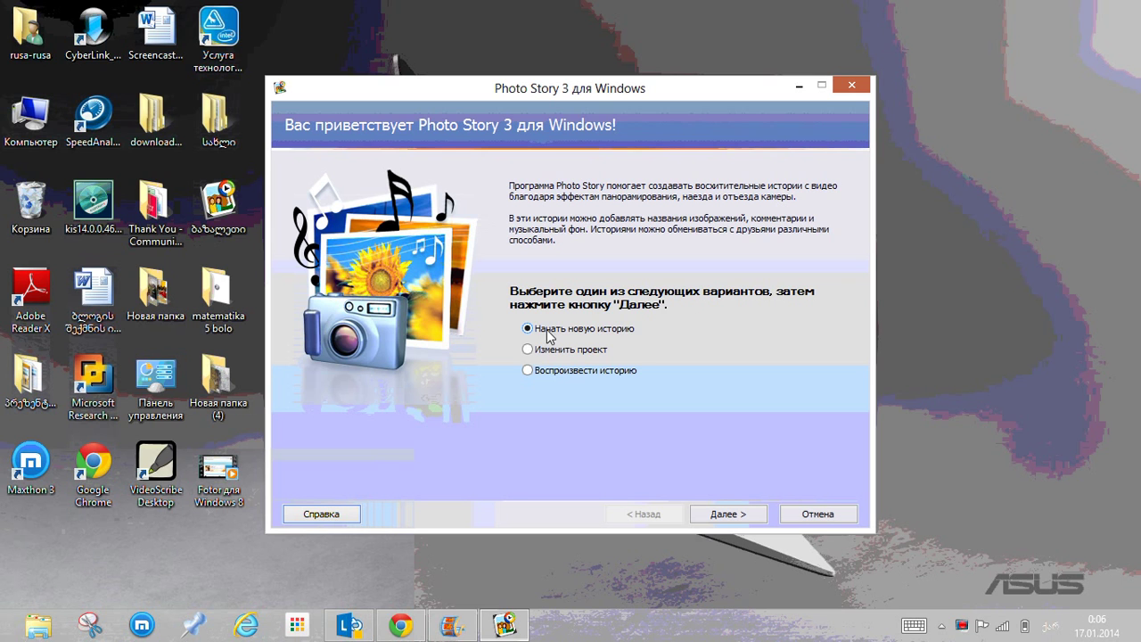
# - Start a new story and import the photos from the Новая папка folder
pyautogui.click(731, 515)
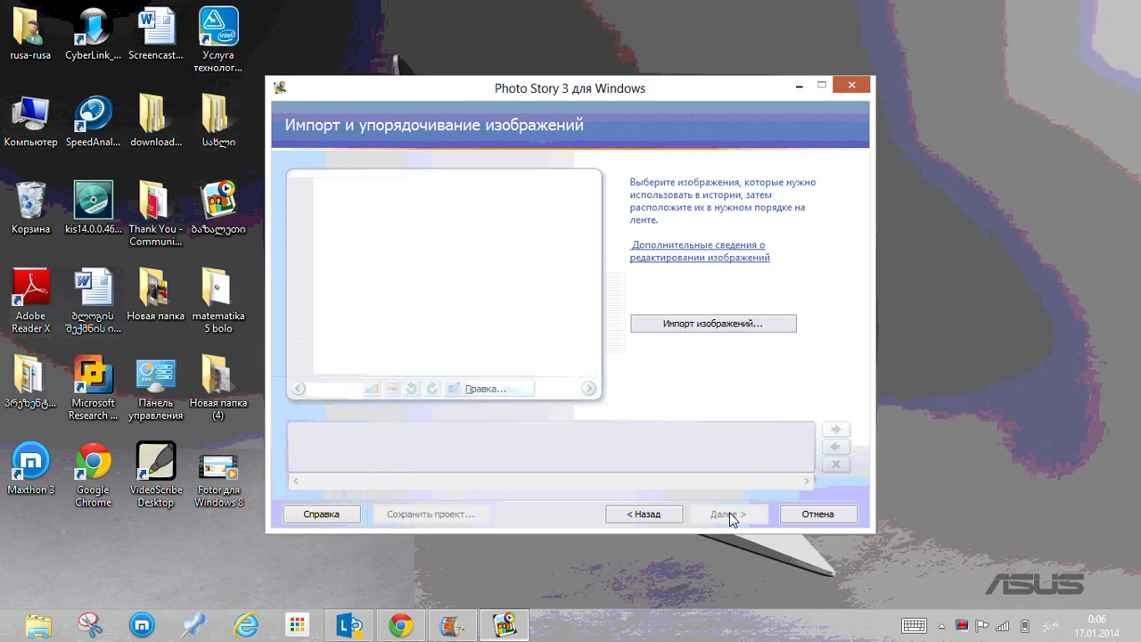
pyautogui.click(694, 326)
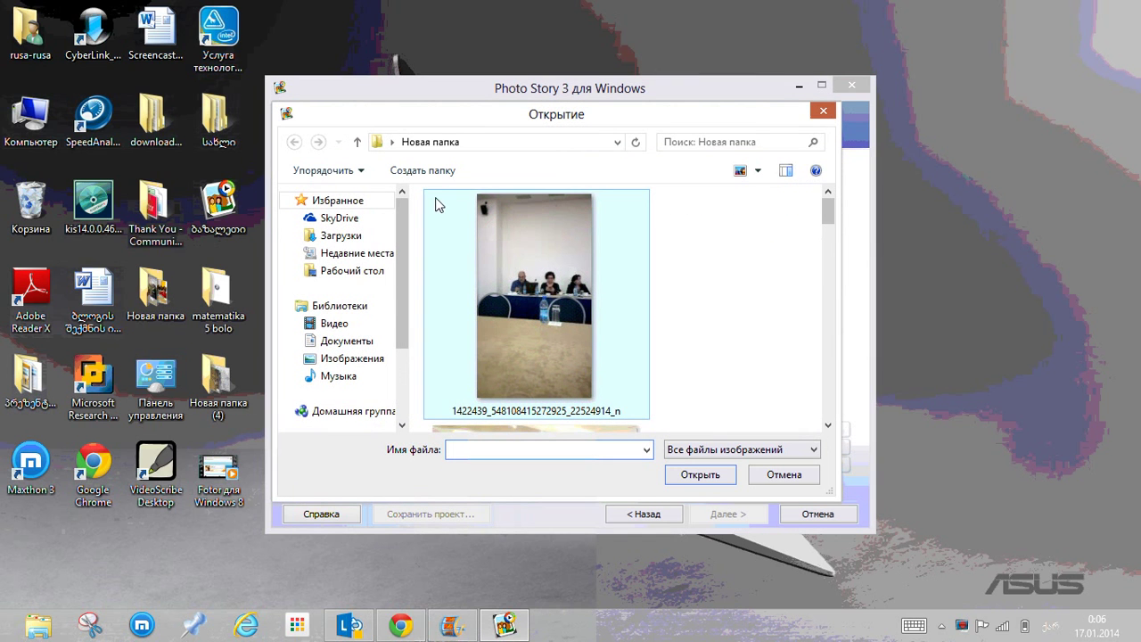
pyautogui.moveTo(436, 196); pyautogui.dragTo(648, 397)
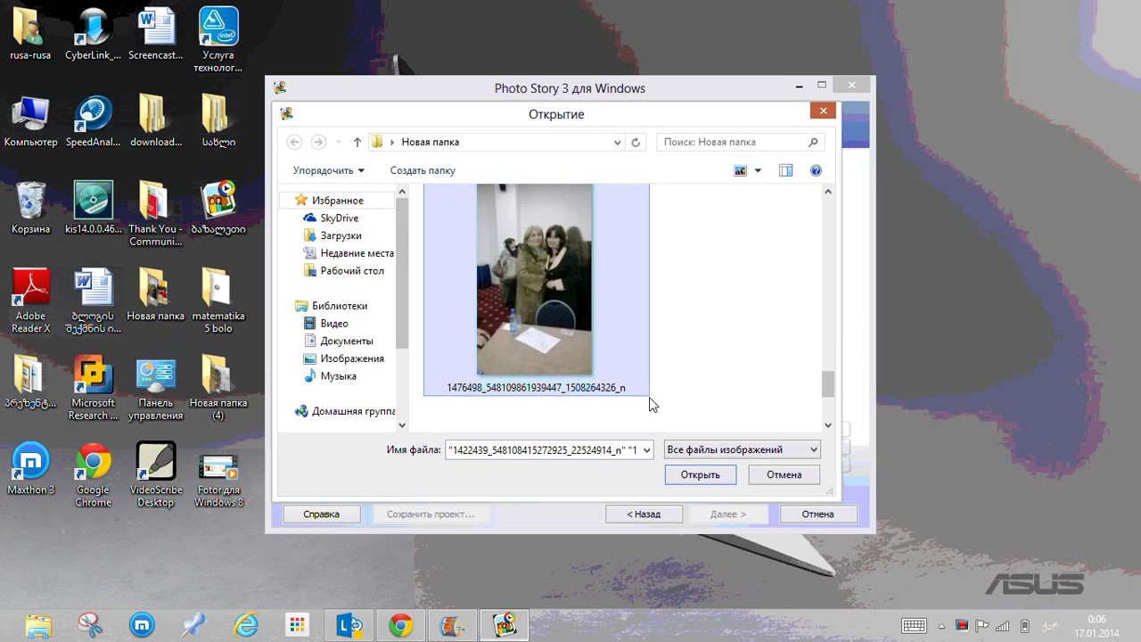
pyautogui.click(699, 474)
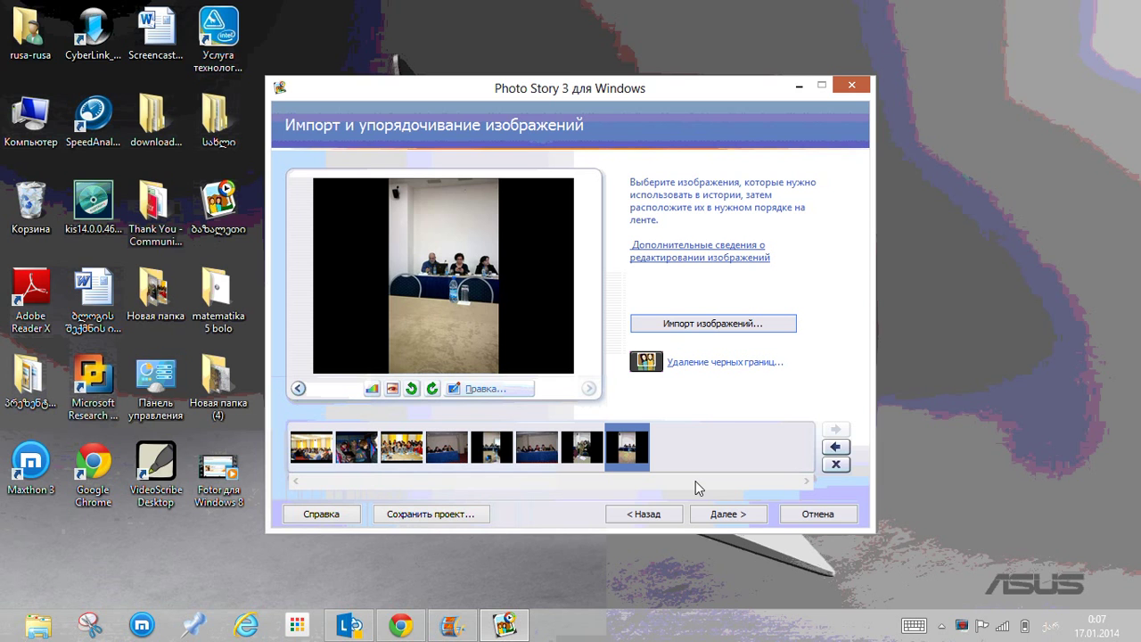
# - Reorder the filmstrip, moving the bus photo to fifth place and the second yellow-curtain meeting photo to first place
pyautogui.click(349, 453)
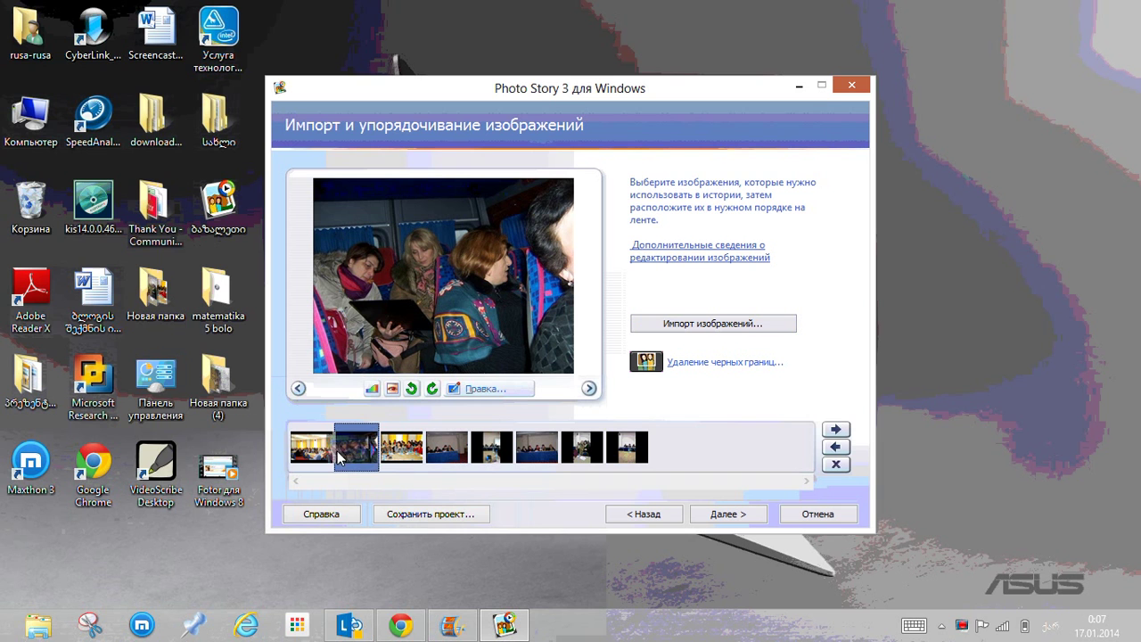
pyautogui.moveTo(338, 455); pyautogui.dragTo(476, 464)
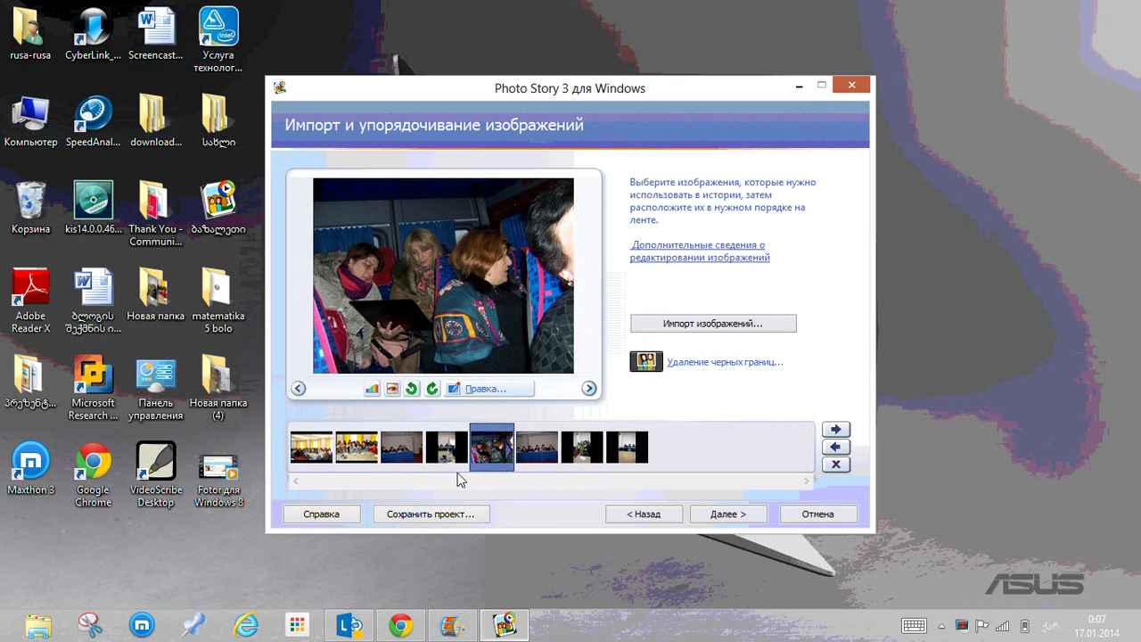
pyautogui.click(365, 457)
pyautogui.moveTo(323, 462); pyautogui.dragTo(314, 460)
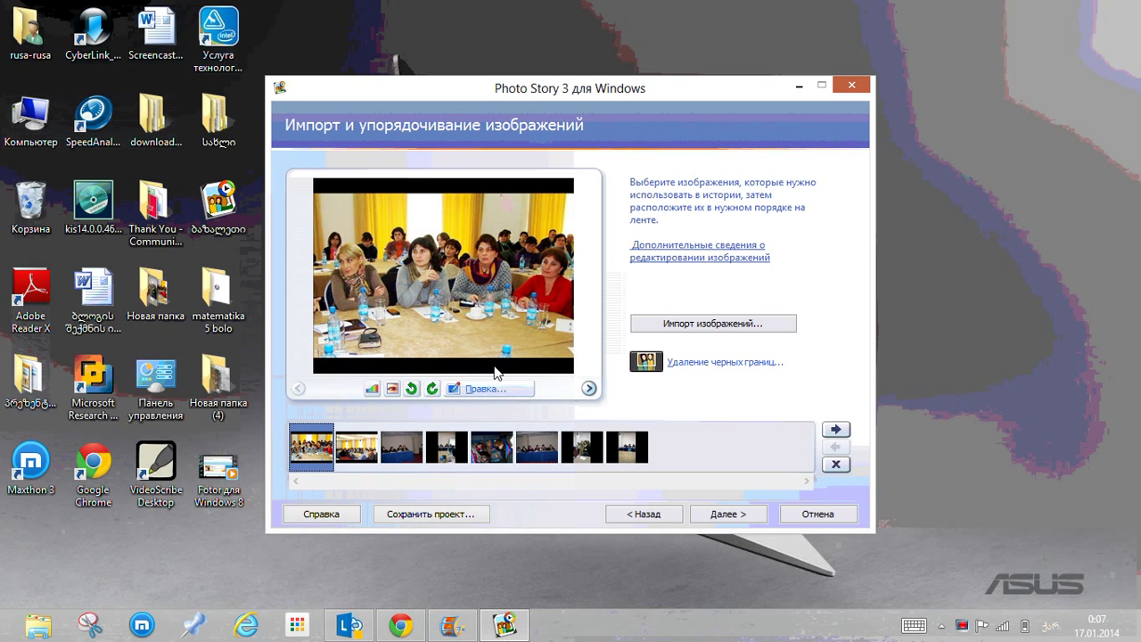
# - Remove the black borders from all suitable images in the story
pyautogui.click(682, 362)
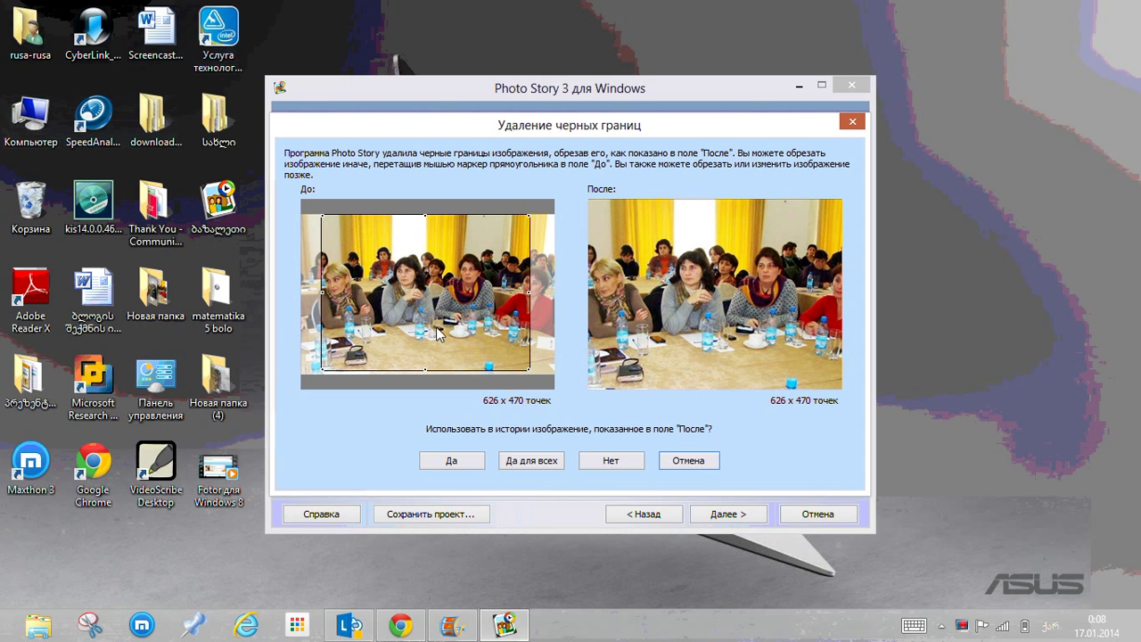
pyautogui.click(522, 461)
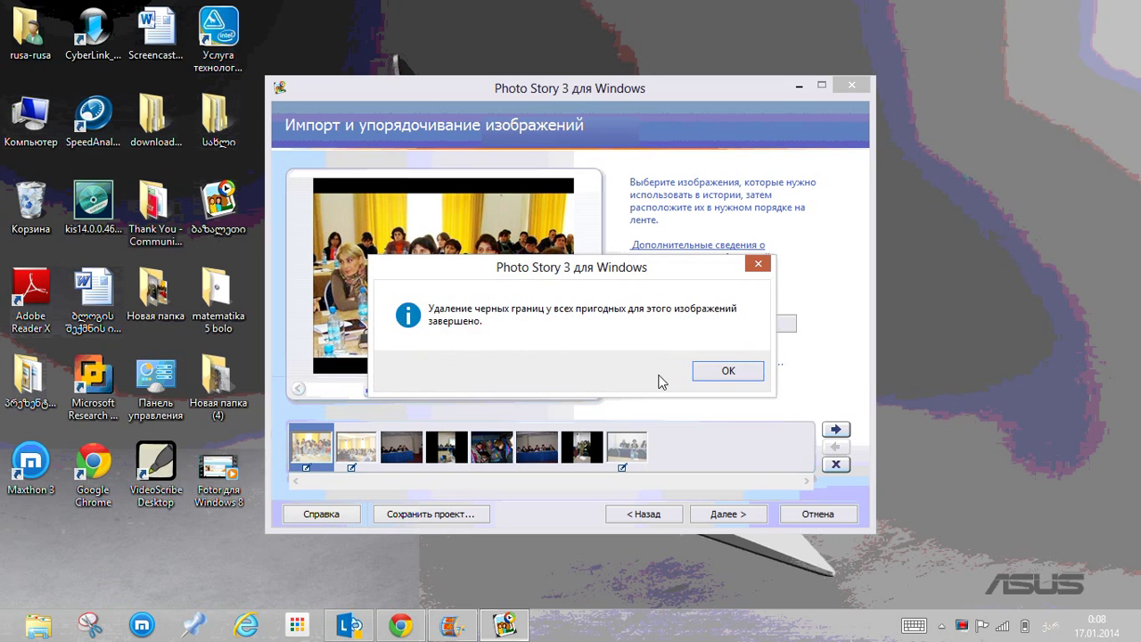
pyautogui.click(722, 372)
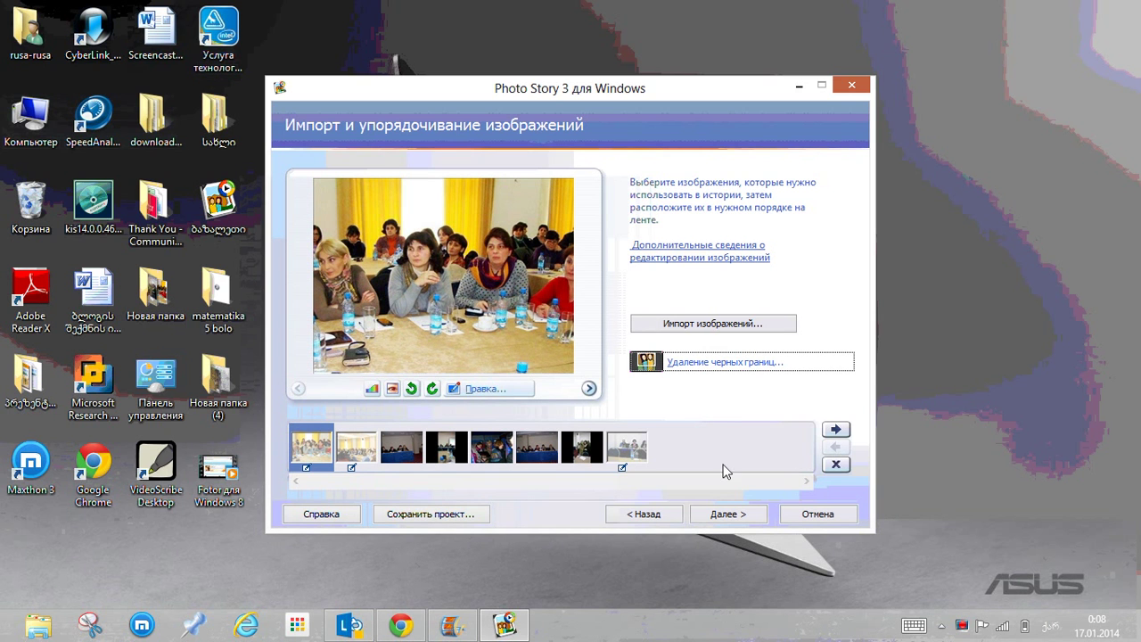
# - Proceed to the image titles stage and add the title "ბაზალეთი" to the first picture
pyautogui.click(727, 515)
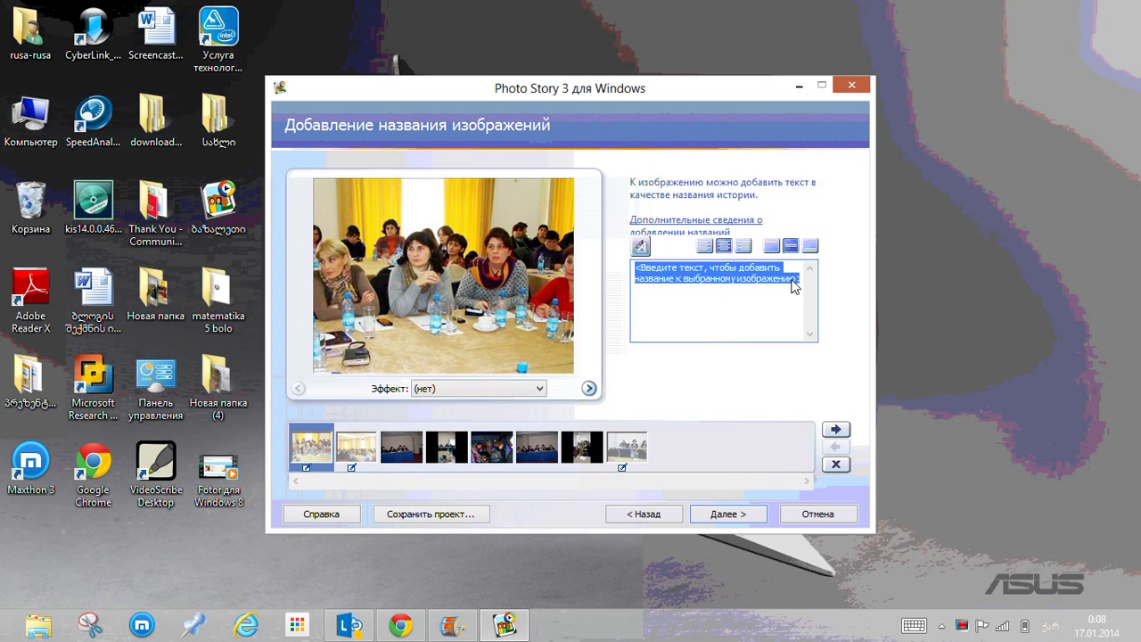
pyautogui.click(660, 297)
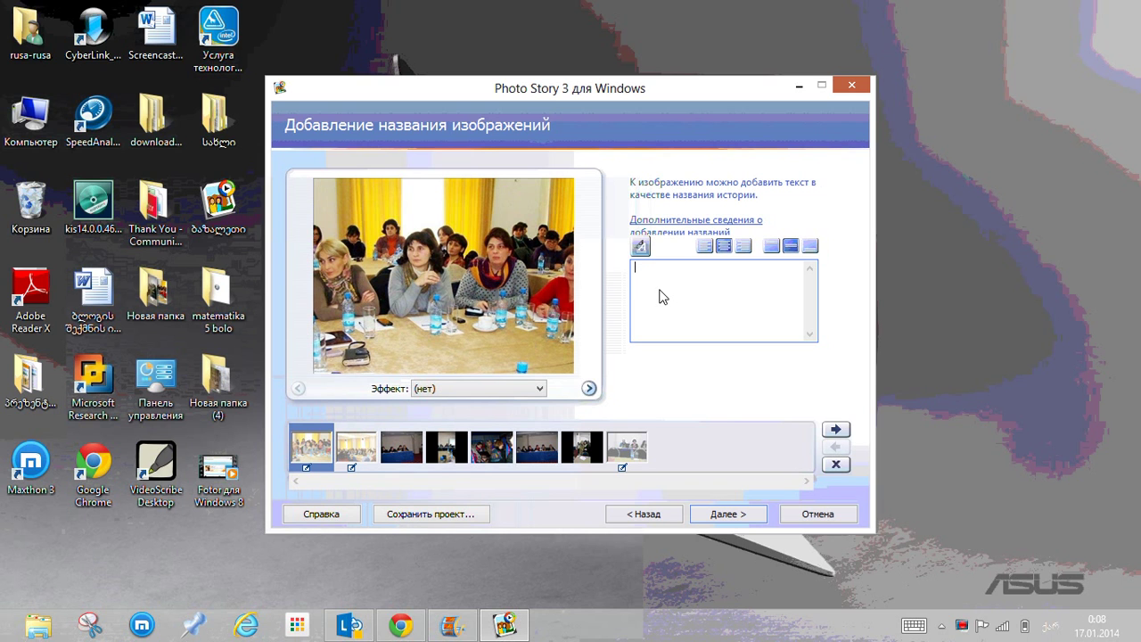
pyautogui.write('ბაზალეთი')
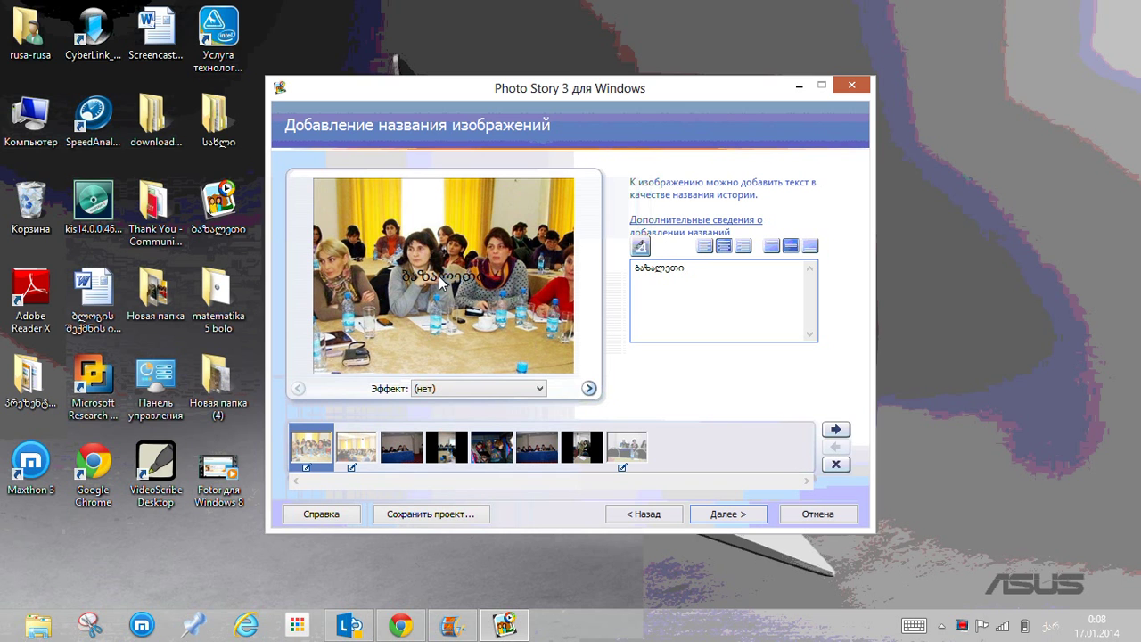
# - Format the title text with the color Малиновый, the style полужирный and size 18
pyautogui.click(640, 247)
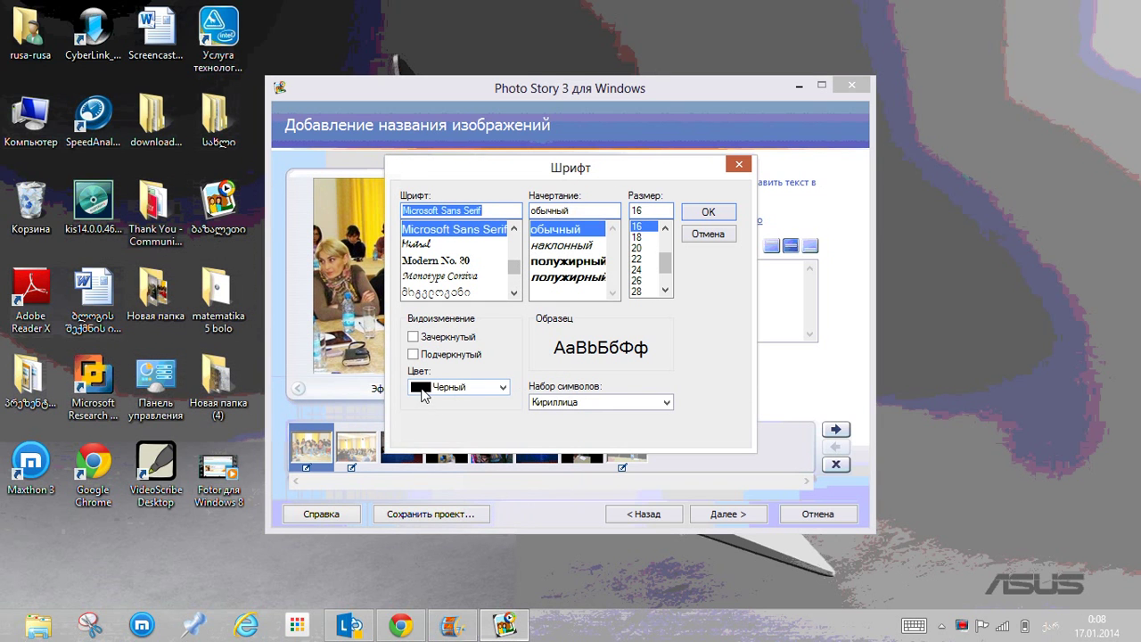
pyautogui.click(503, 388)
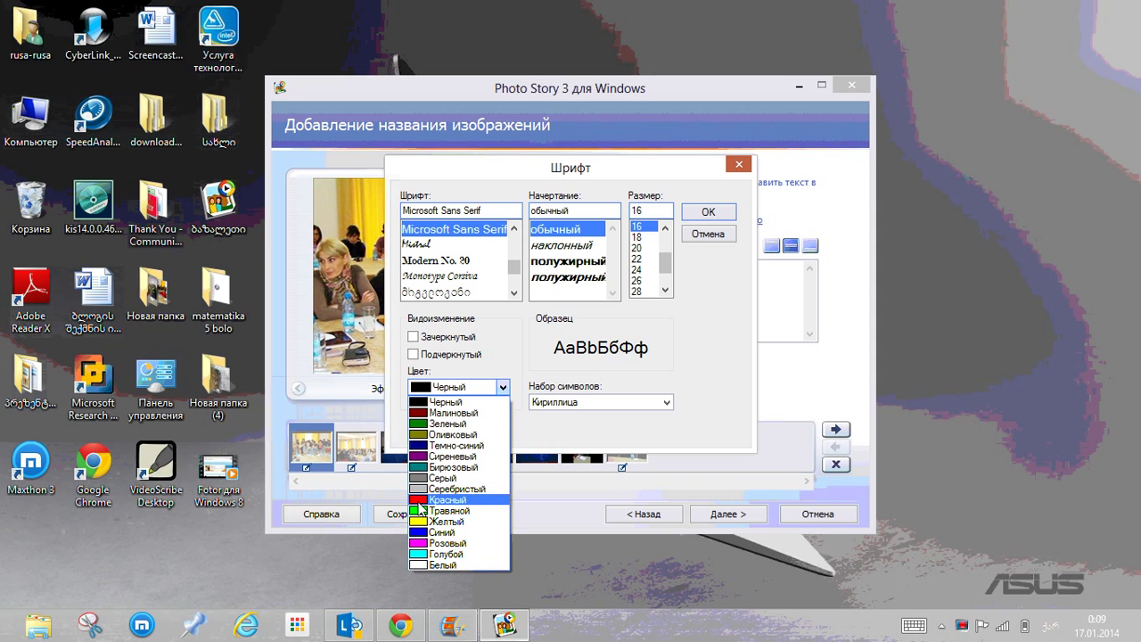
pyautogui.click(419, 413)
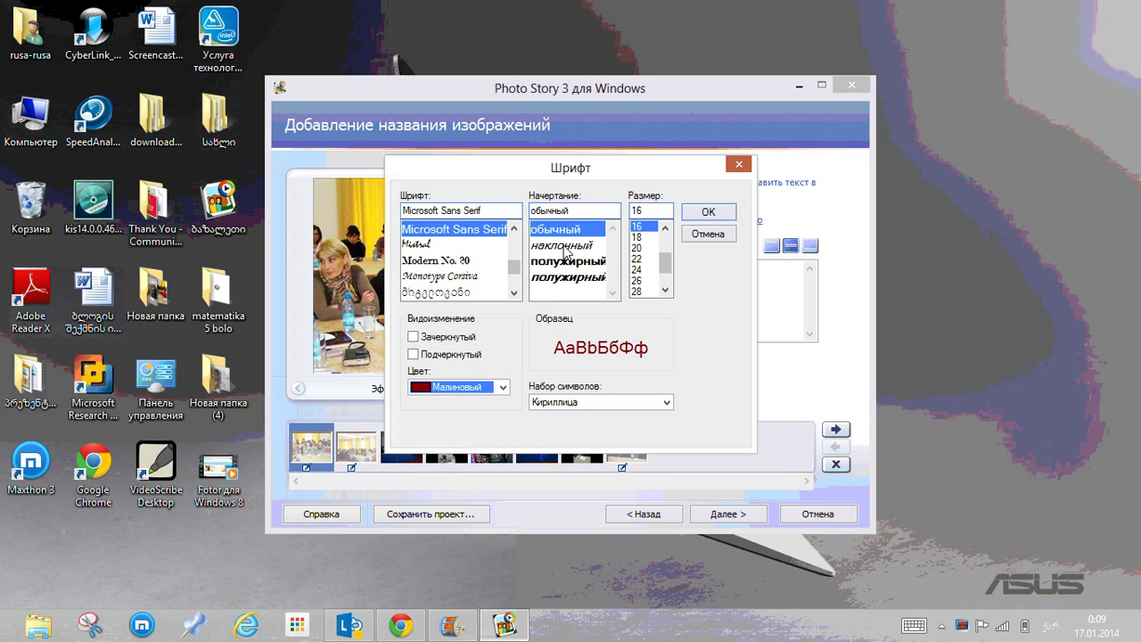
pyautogui.click(557, 262)
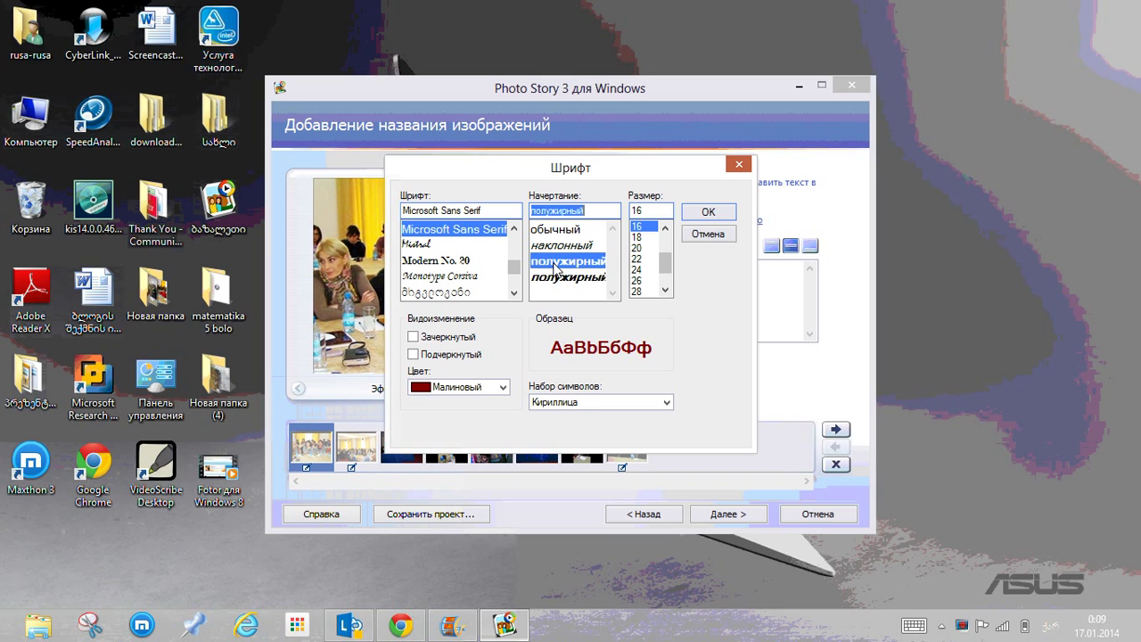
pyautogui.click(635, 238)
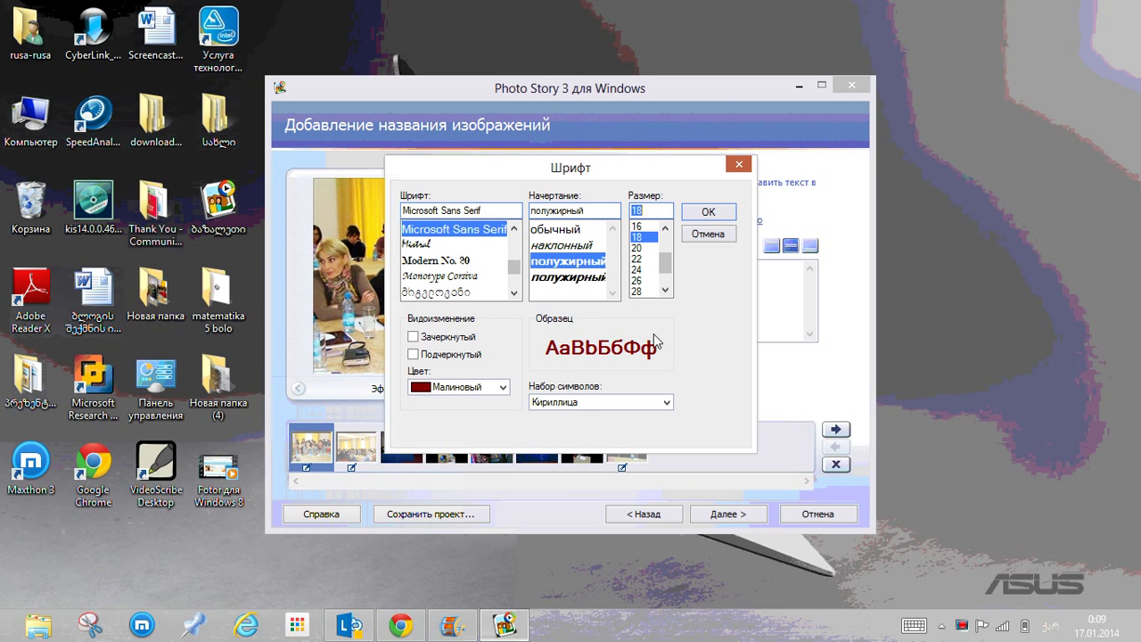
pyautogui.click(720, 214)
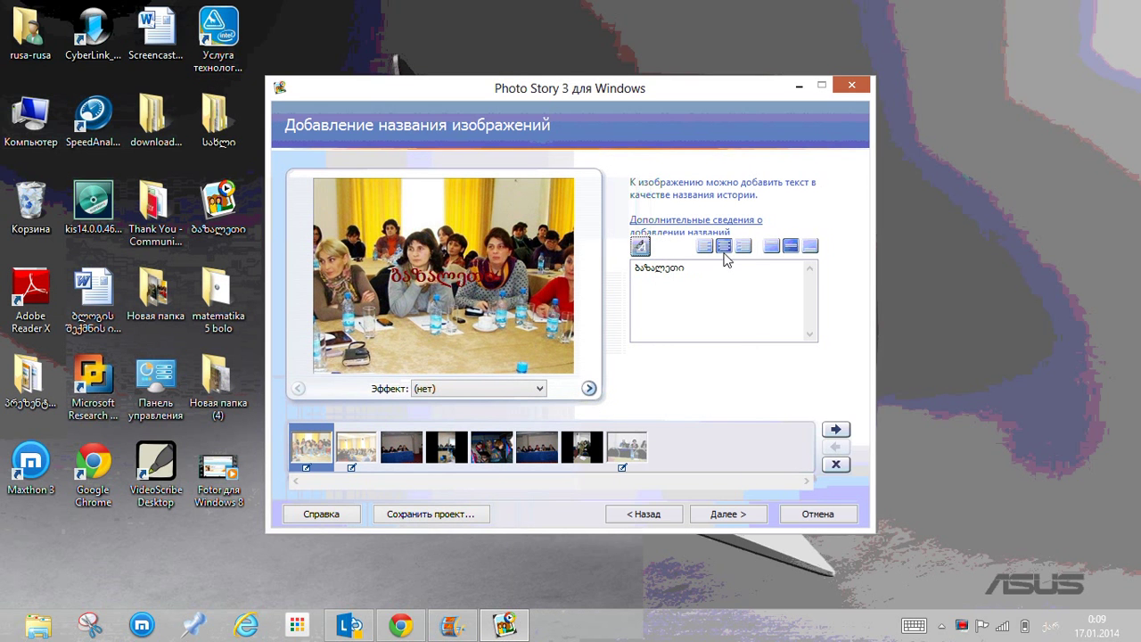
# - Align the title to the top of the picture and apply the Акварель effect to the image
pyautogui.click(809, 246)
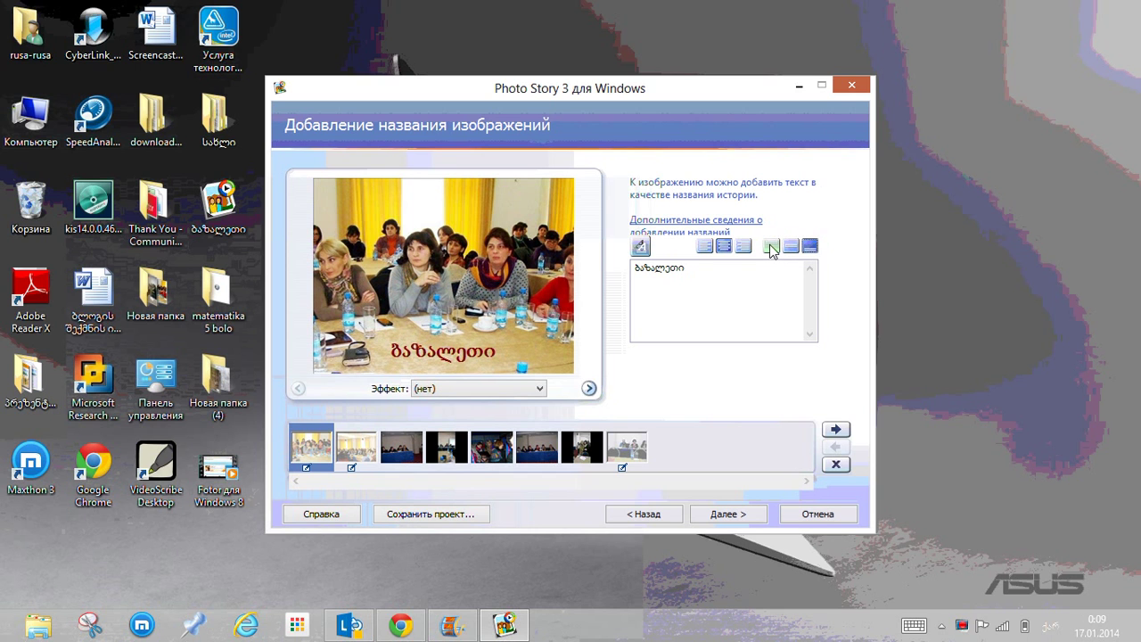
pyautogui.click(772, 247)
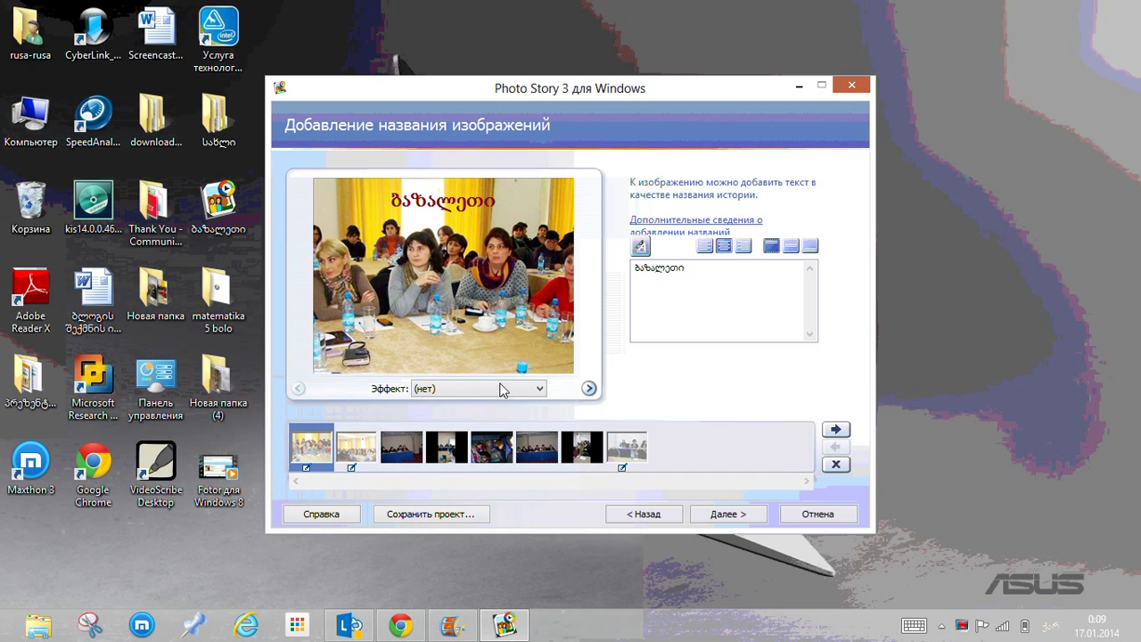
pyautogui.click(537, 388)
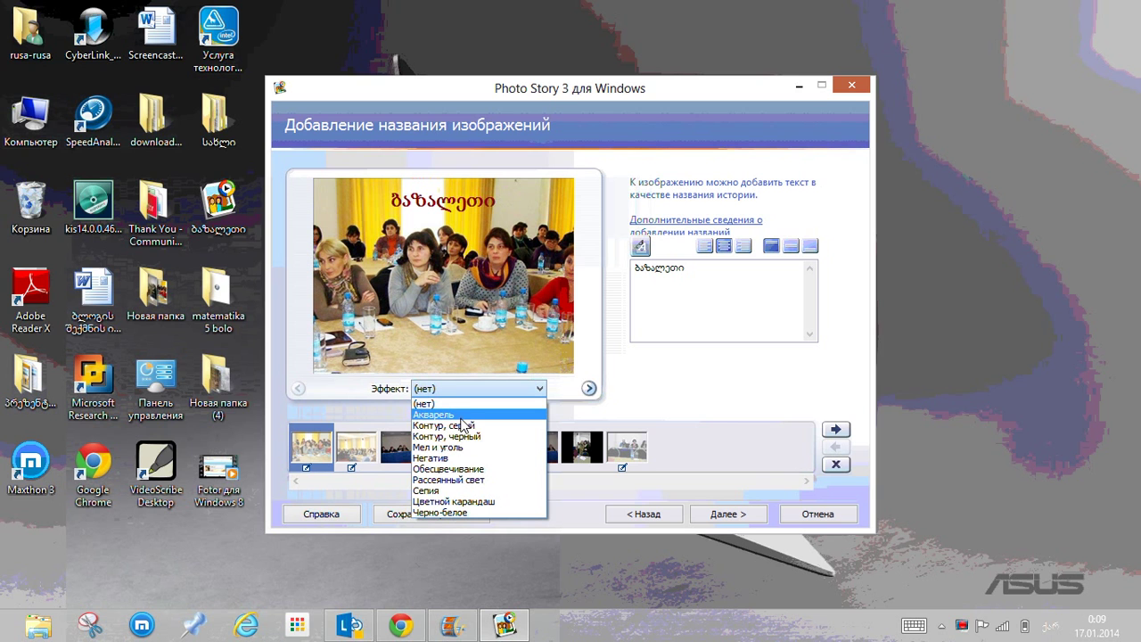
pyautogui.click(443, 414)
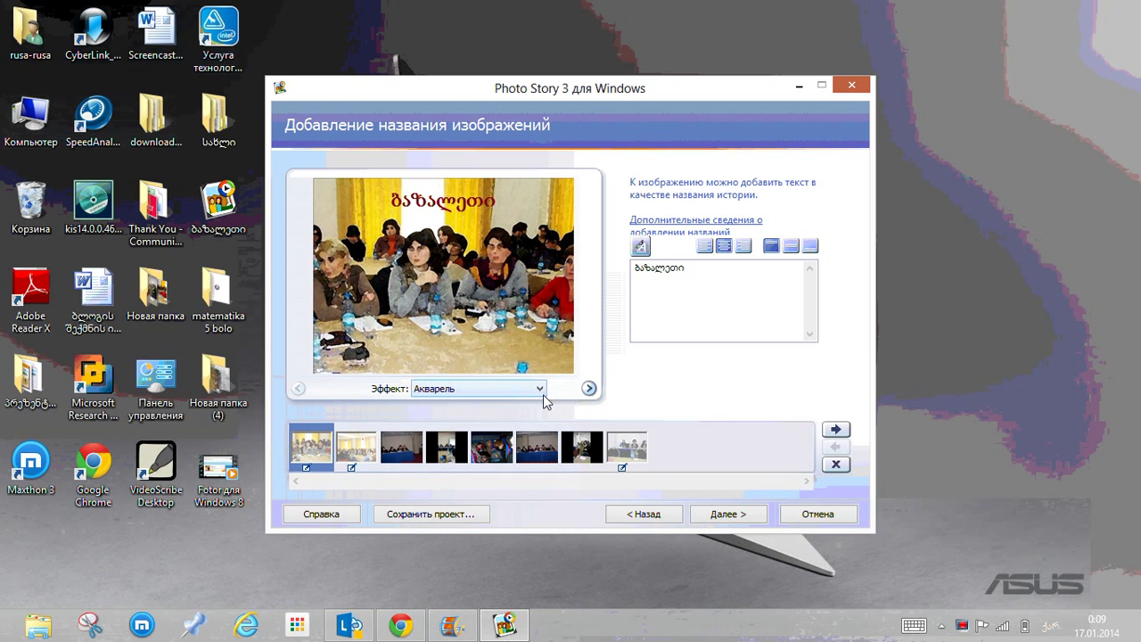
# - Skip narration and create Джаз: Биг-бэнд background music with Духовые инструменты and the mood Авантюрная, previewing it before adding it to the story
pyautogui.click(732, 517)
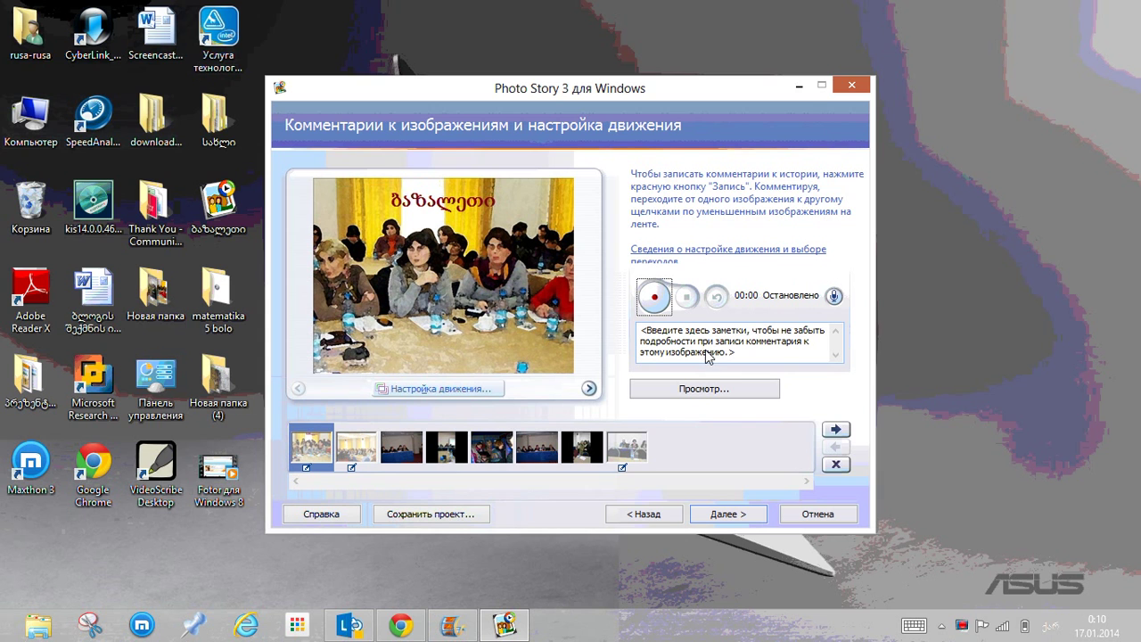
pyautogui.click(730, 517)
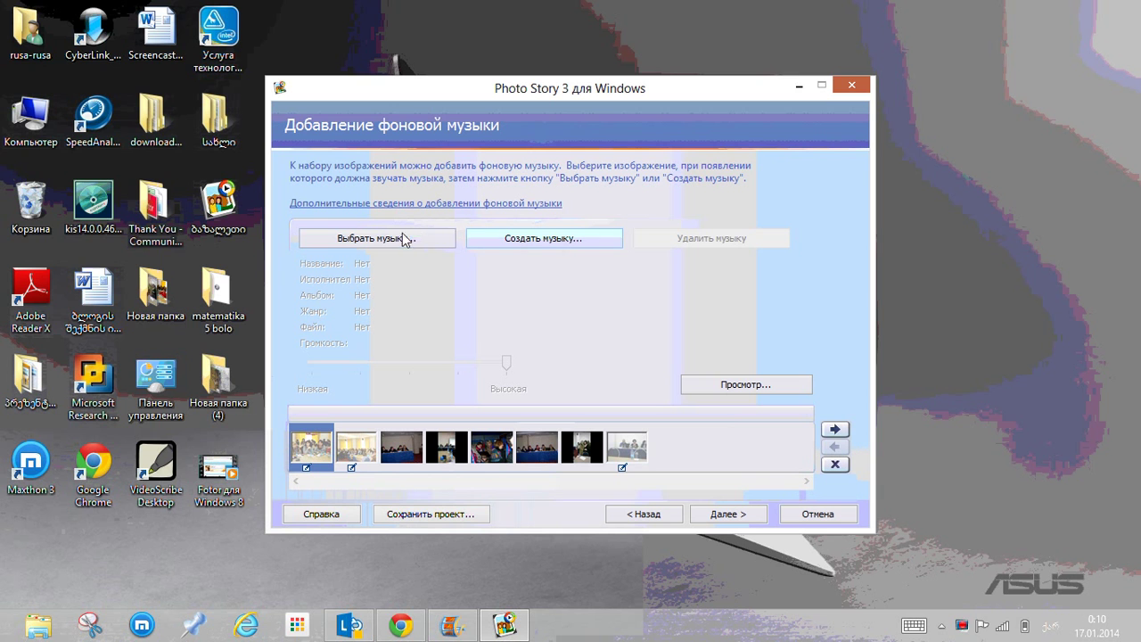
pyautogui.click(554, 241)
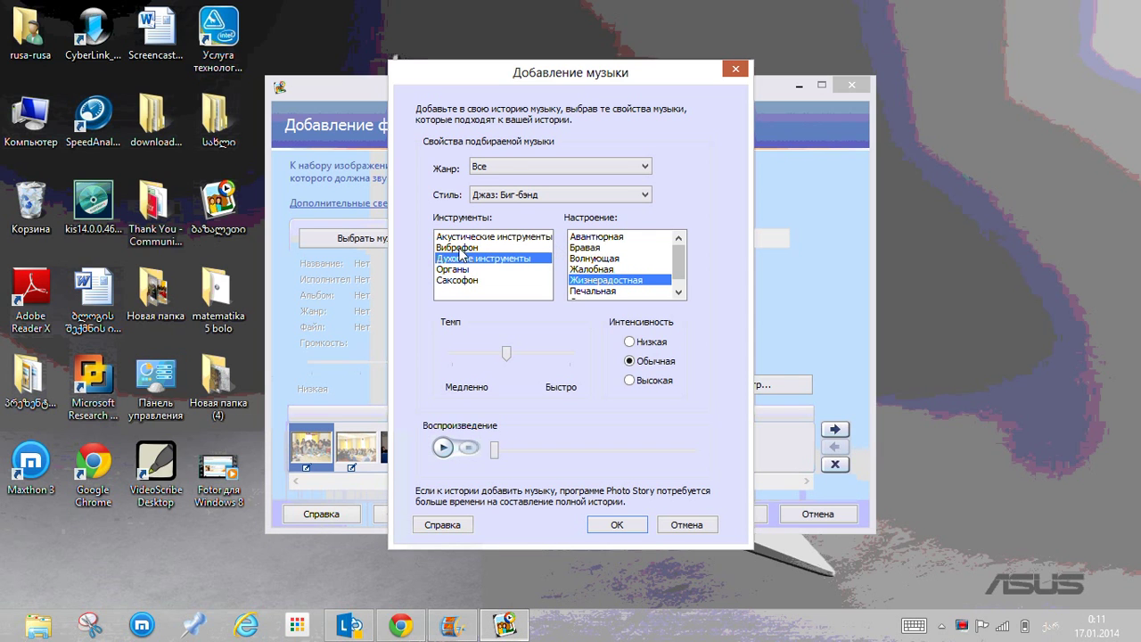
pyautogui.click(594, 238)
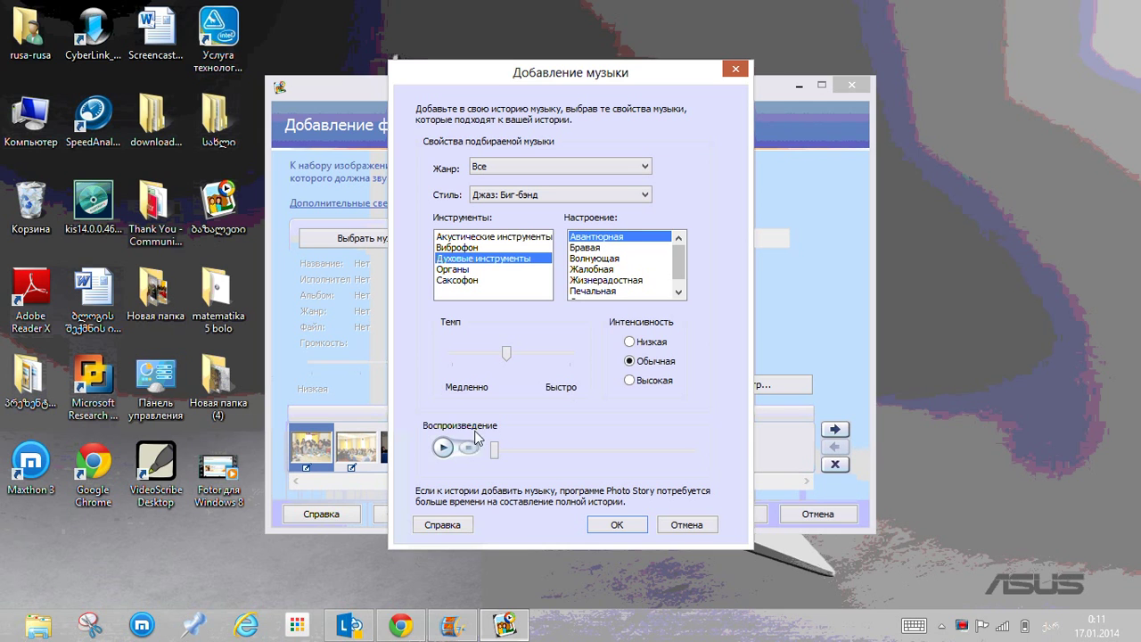
pyautogui.click(443, 447)
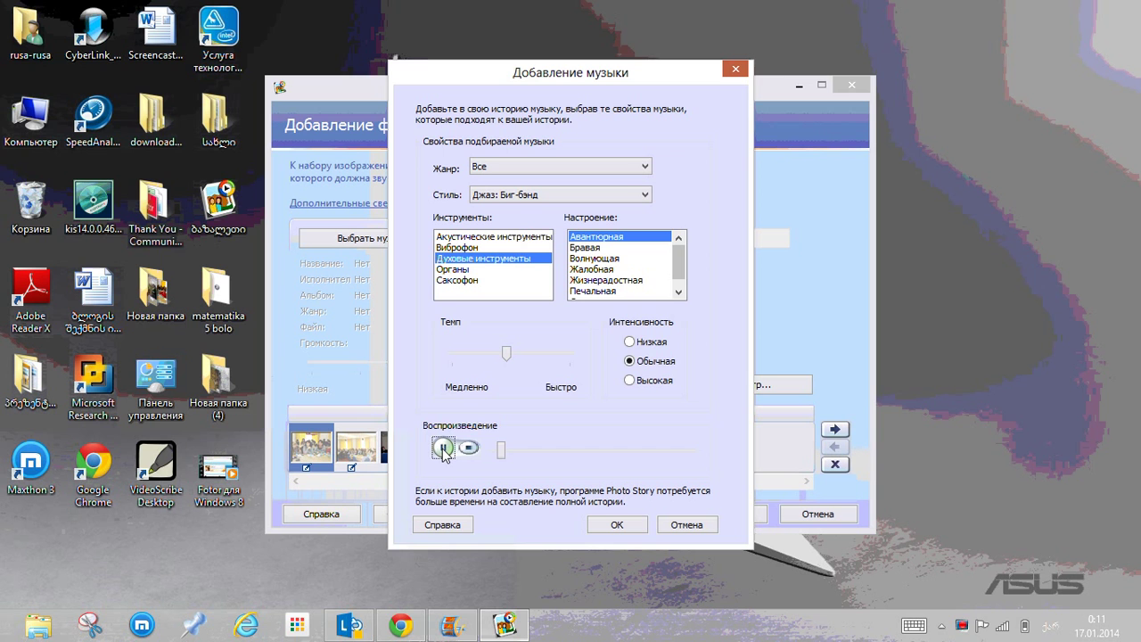
pyautogui.click(607, 526)
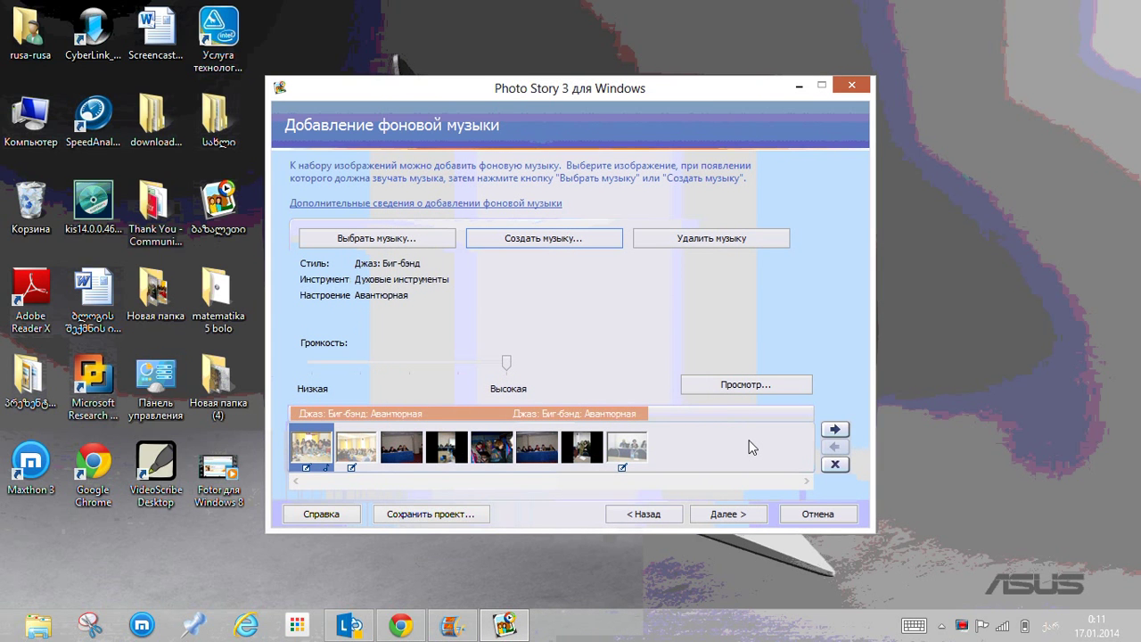
# - Proceed to saving the story and set its output video file to ბაზალეთი1 on the desktop (Рабочий стол)
pyautogui.click(717, 515)
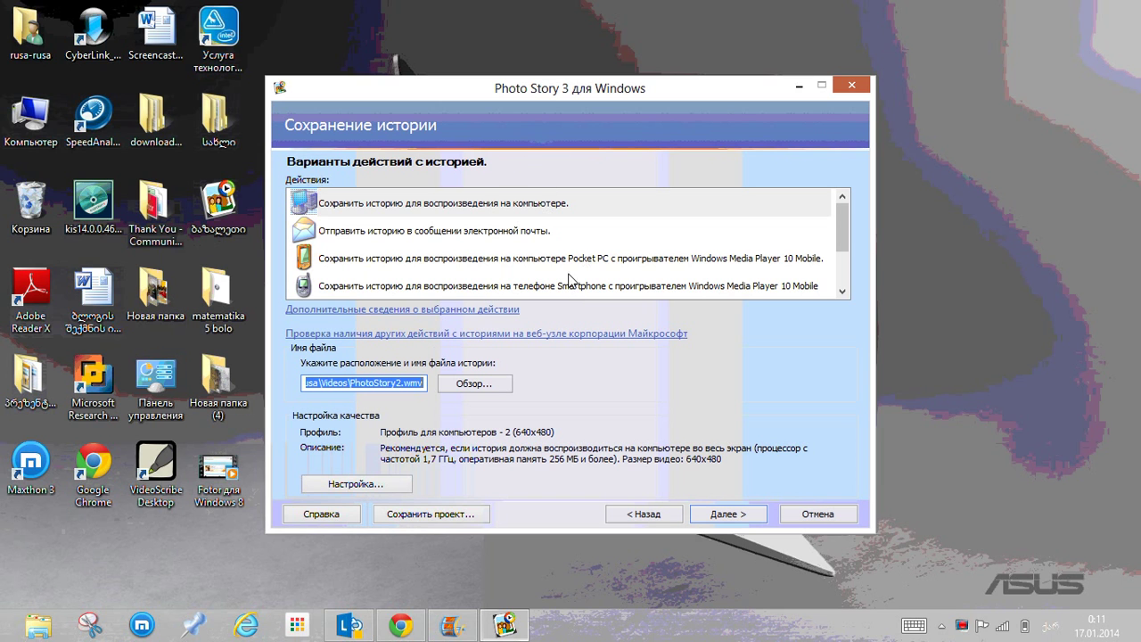
pyautogui.click(469, 386)
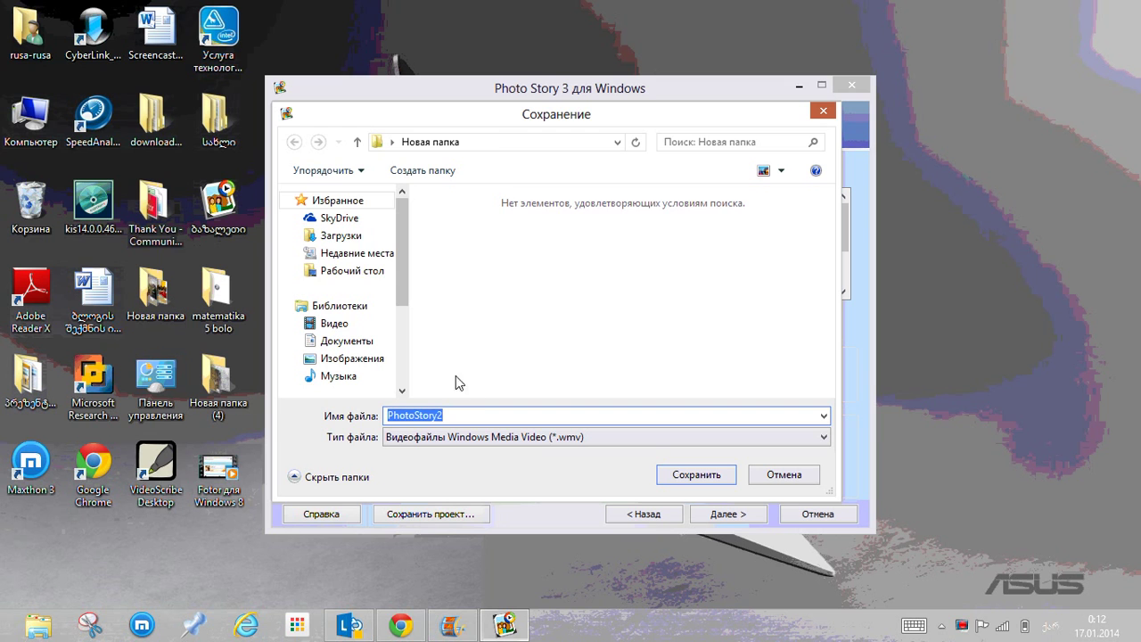
pyautogui.click(364, 272)
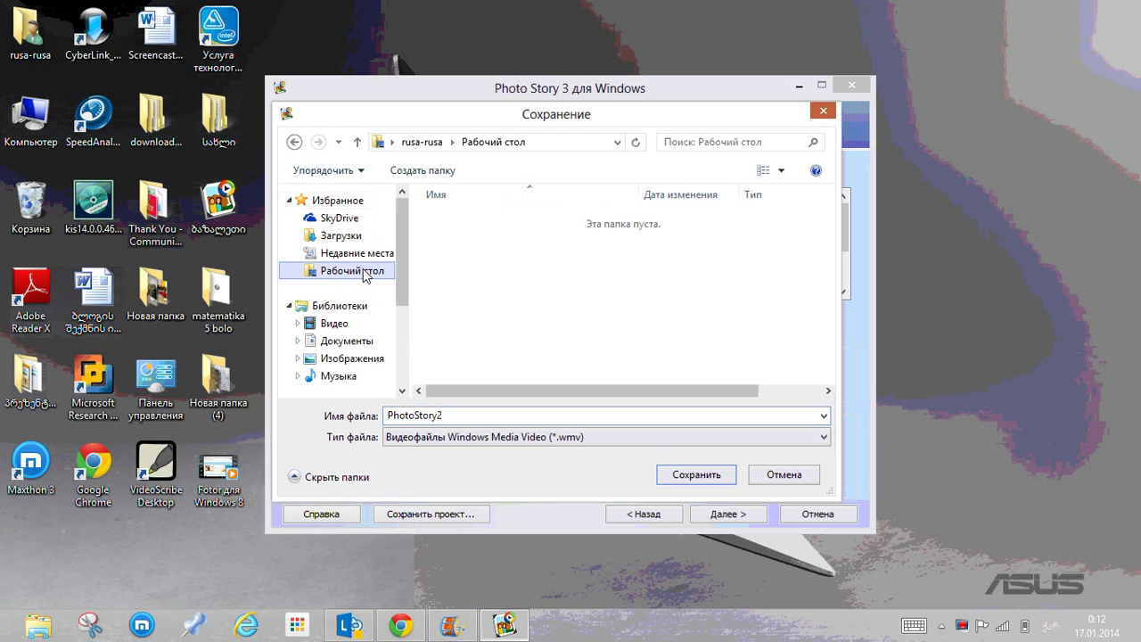
pyautogui.doubleClick(446, 417)
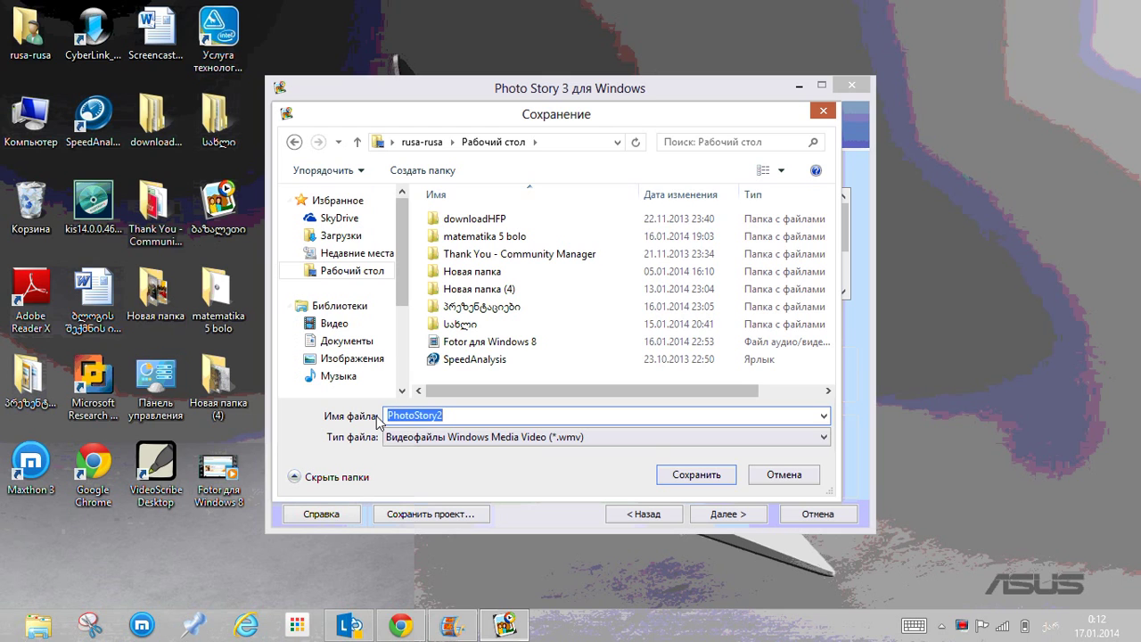
pyautogui.write('ბაზა')
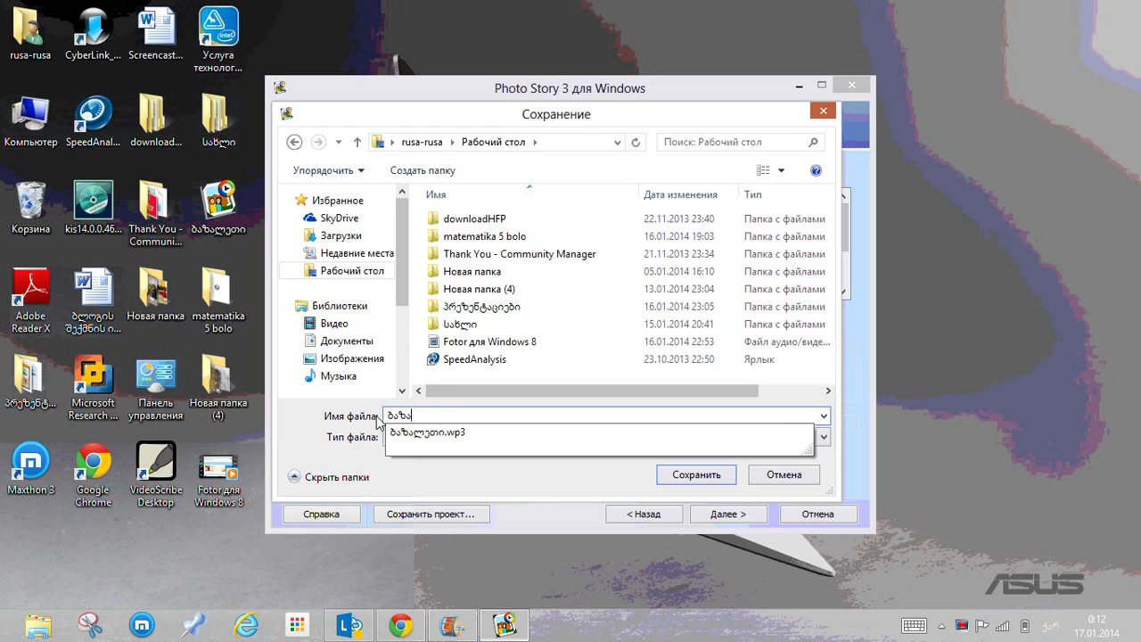
pyautogui.write('ლეთი1')
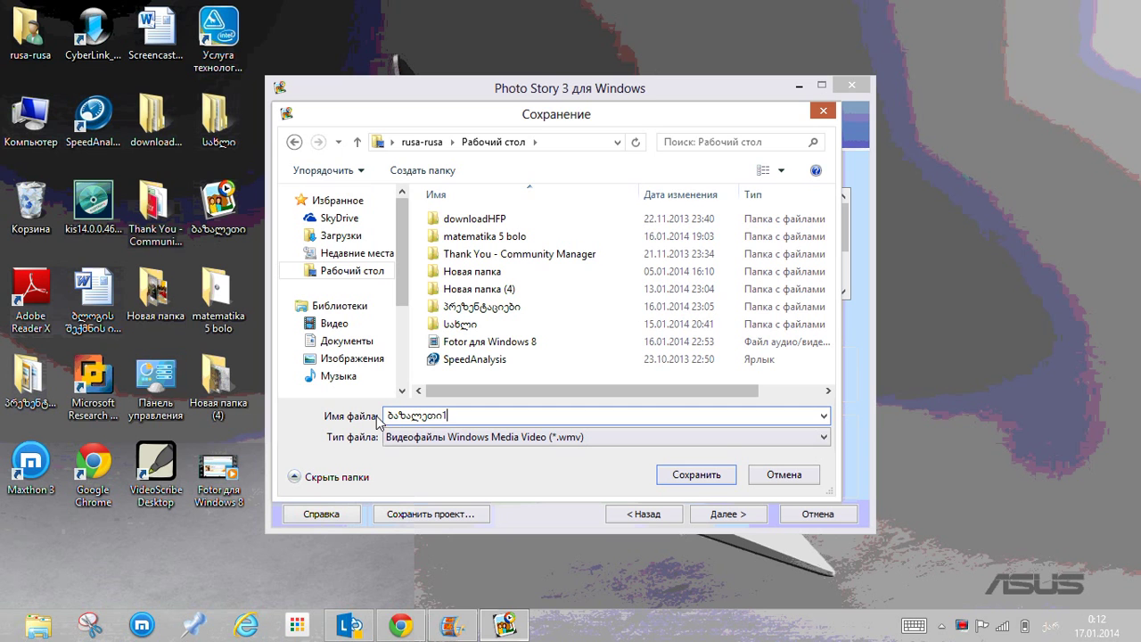
pyautogui.click(693, 478)
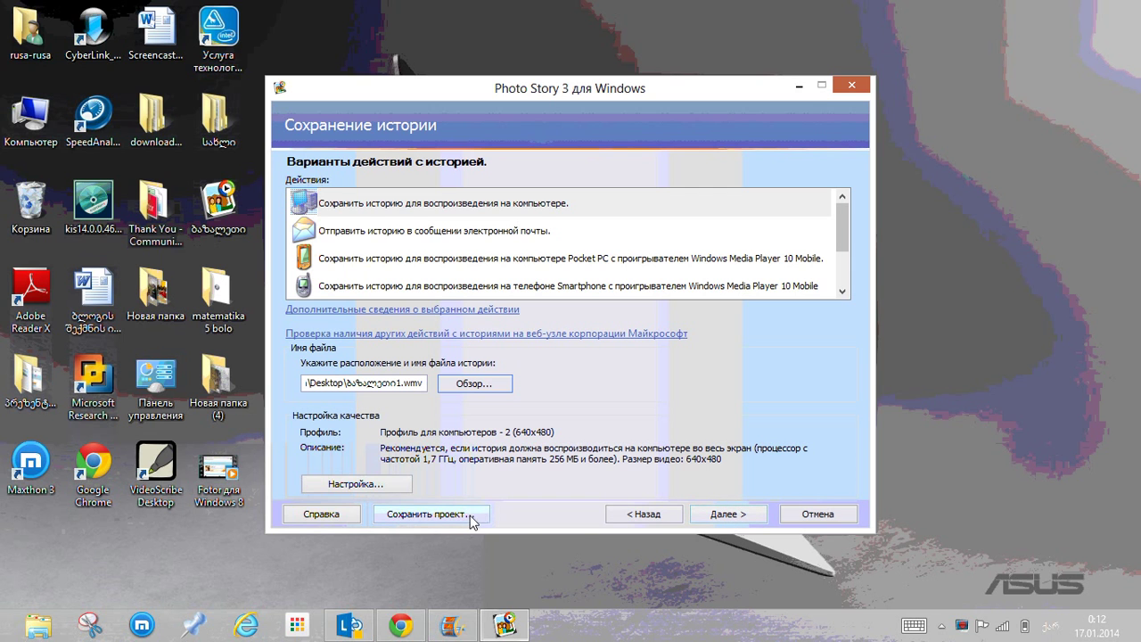
# - Save the story project to the desktop (Рабочий стол) as PhotoStory1 in the .wp3 format
pyautogui.click(456, 520)
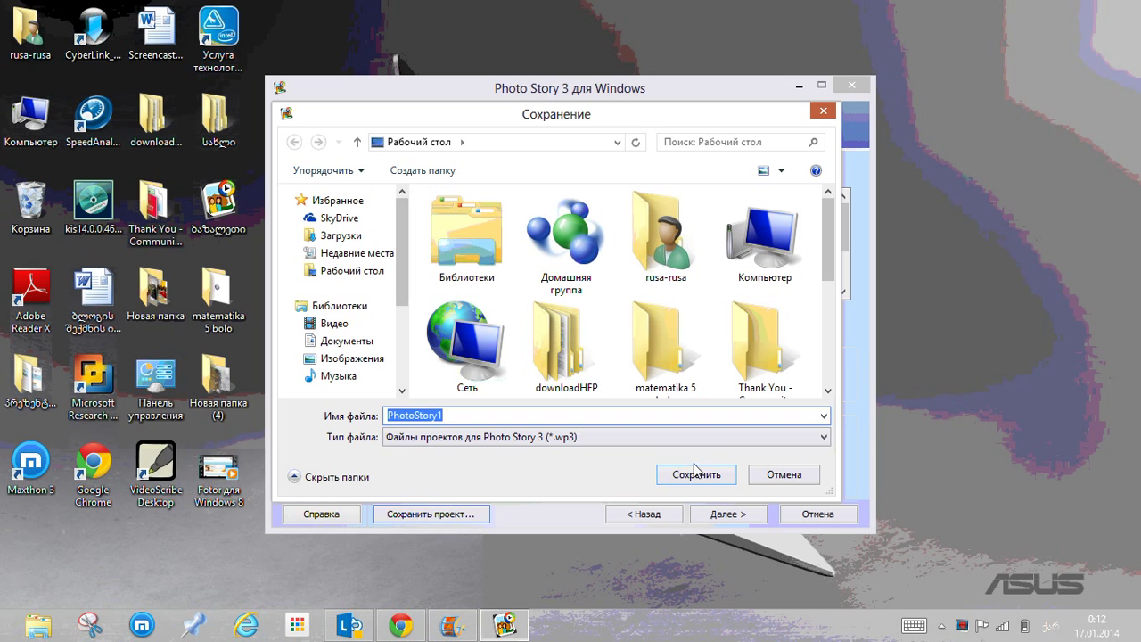
pyautogui.click(347, 272)
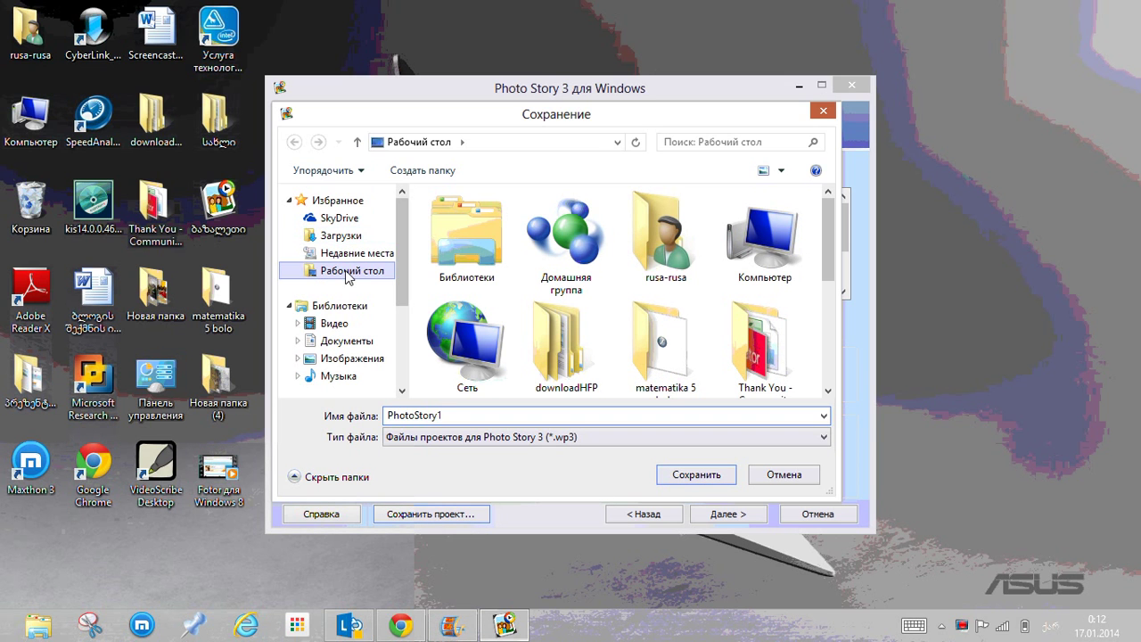
pyautogui.click(709, 475)
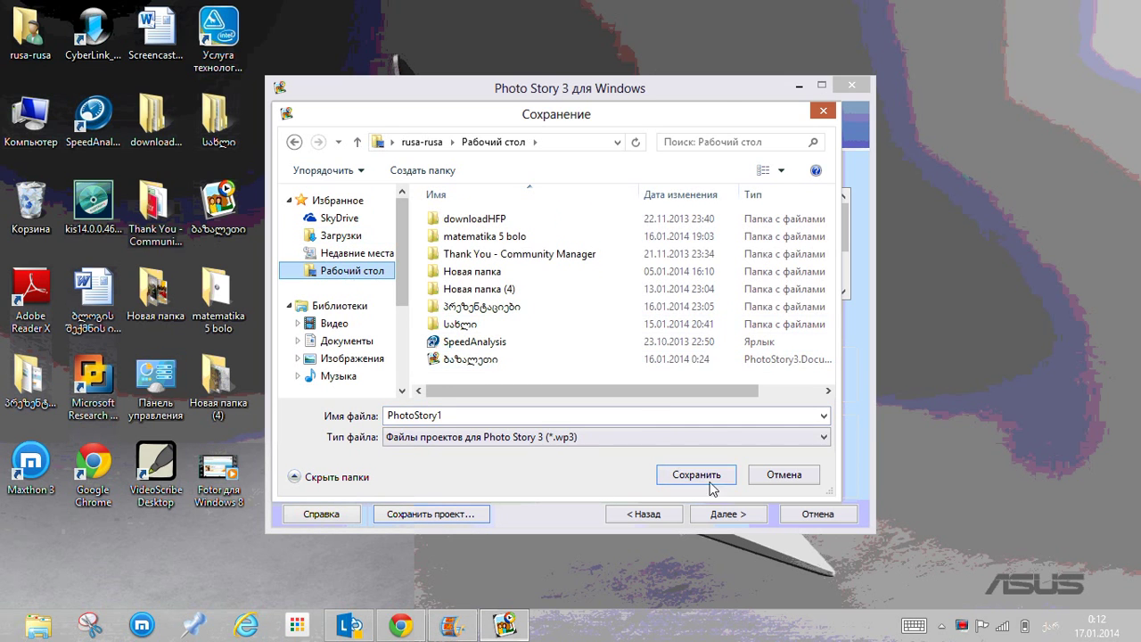
pyautogui.click(709, 475)
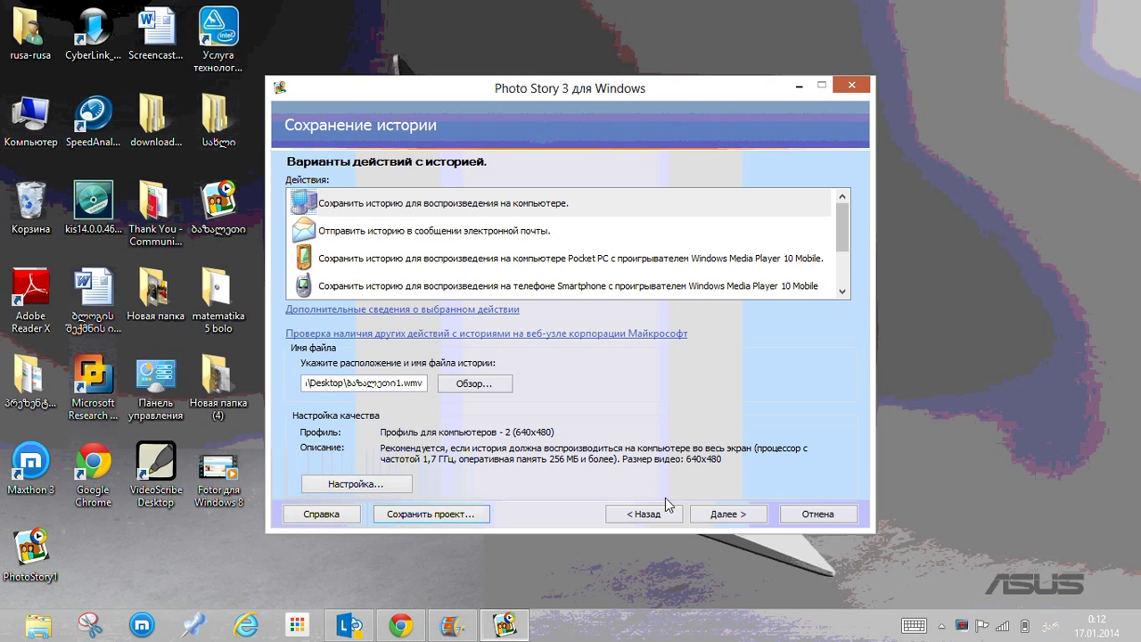
# - Build the story video and play the finished story in a maximized player window
pyautogui.click(726, 515)
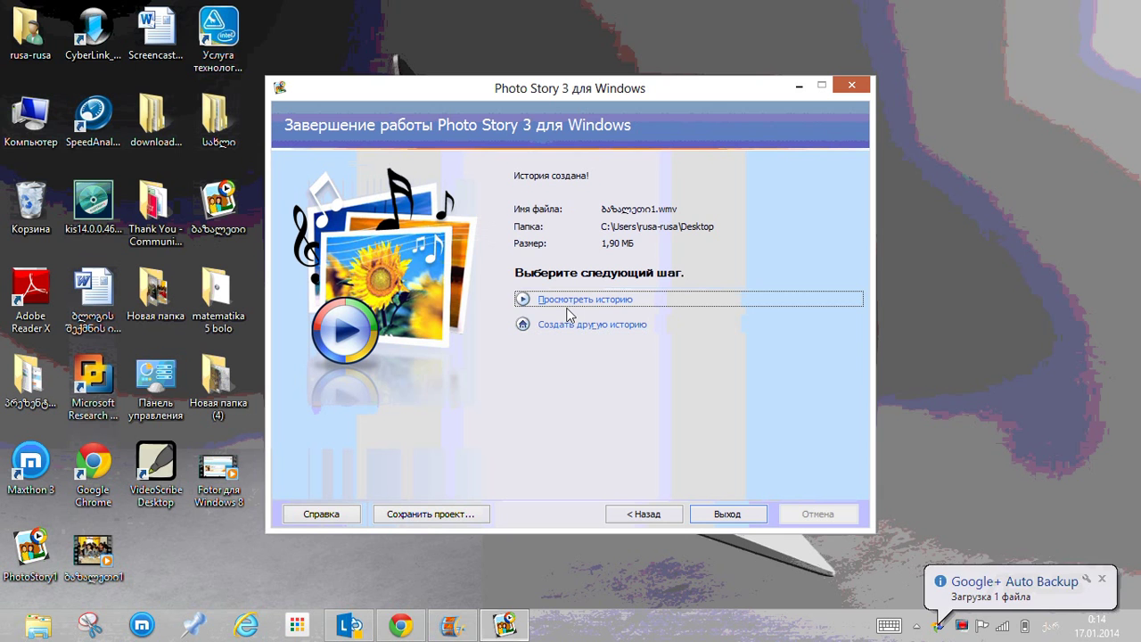
pyautogui.click(523, 301)
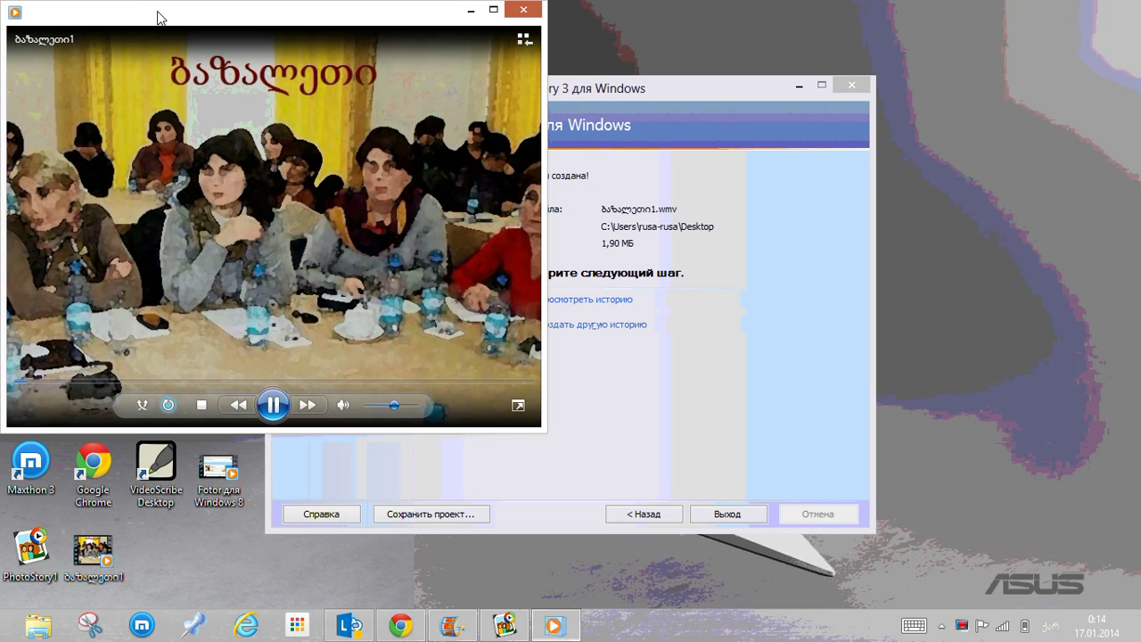
pyautogui.click(495, 11)
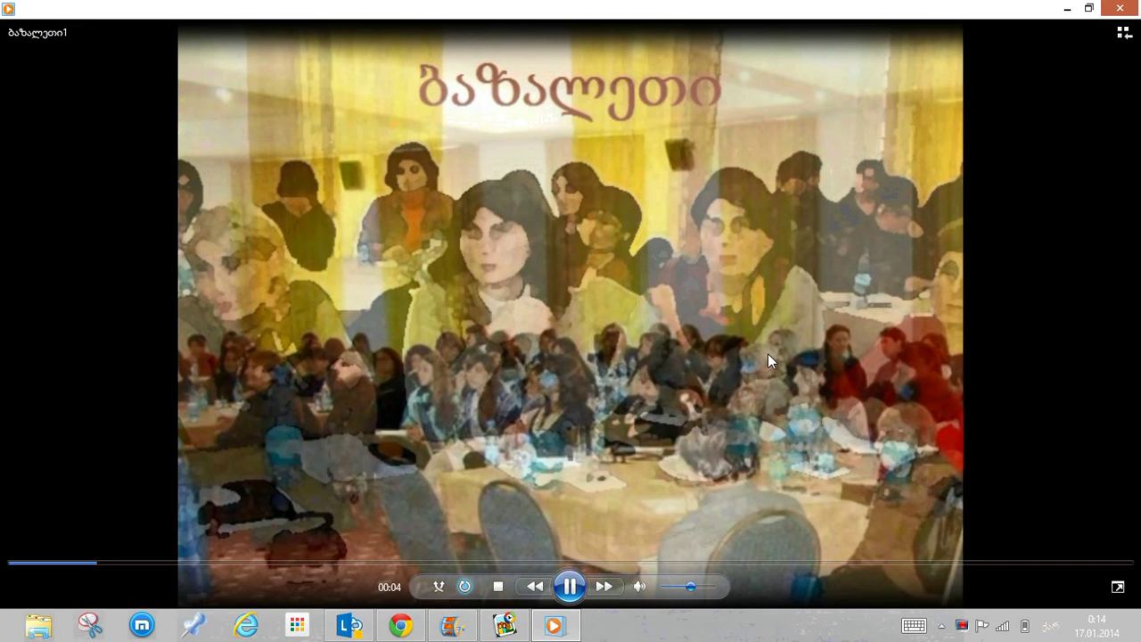